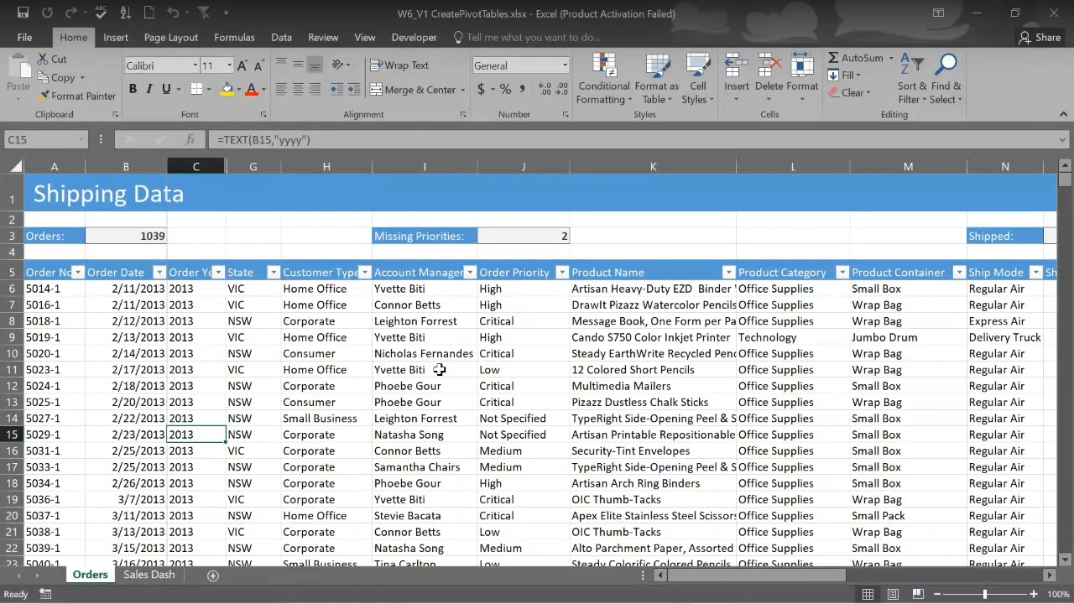
Create a PivotTable from Table1 of the shipping orders and place it on a new worksheet
click(412, 357)
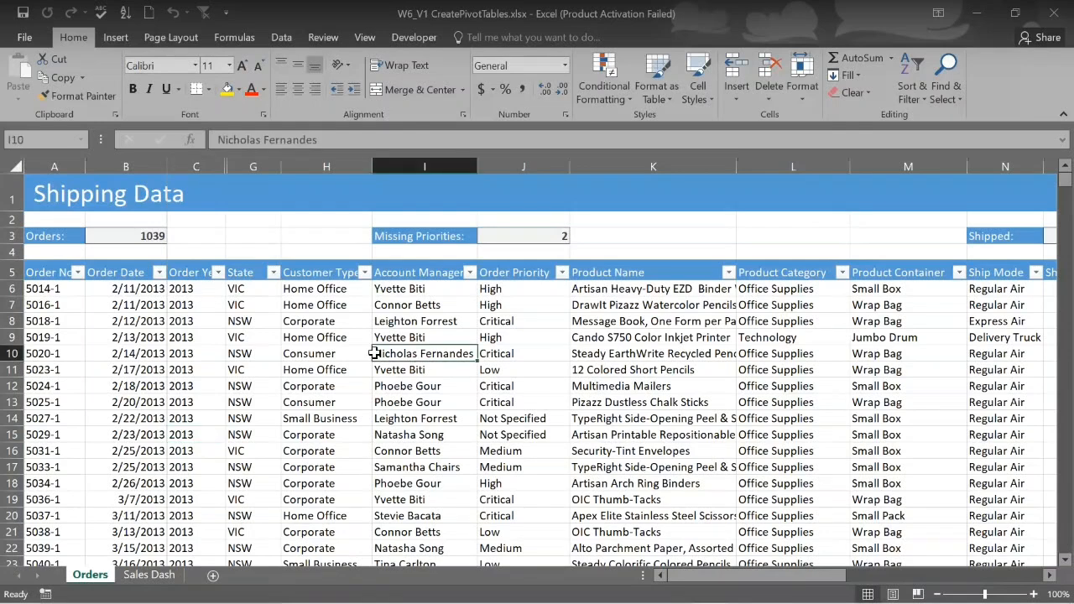
click(833, 346)
click(264, 341)
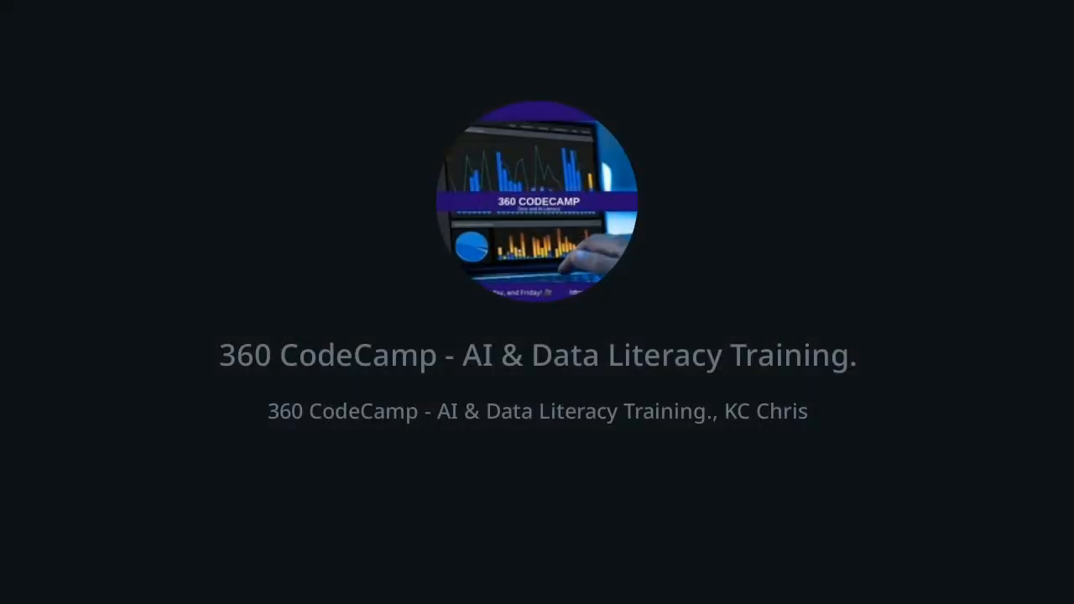
click(115, 37)
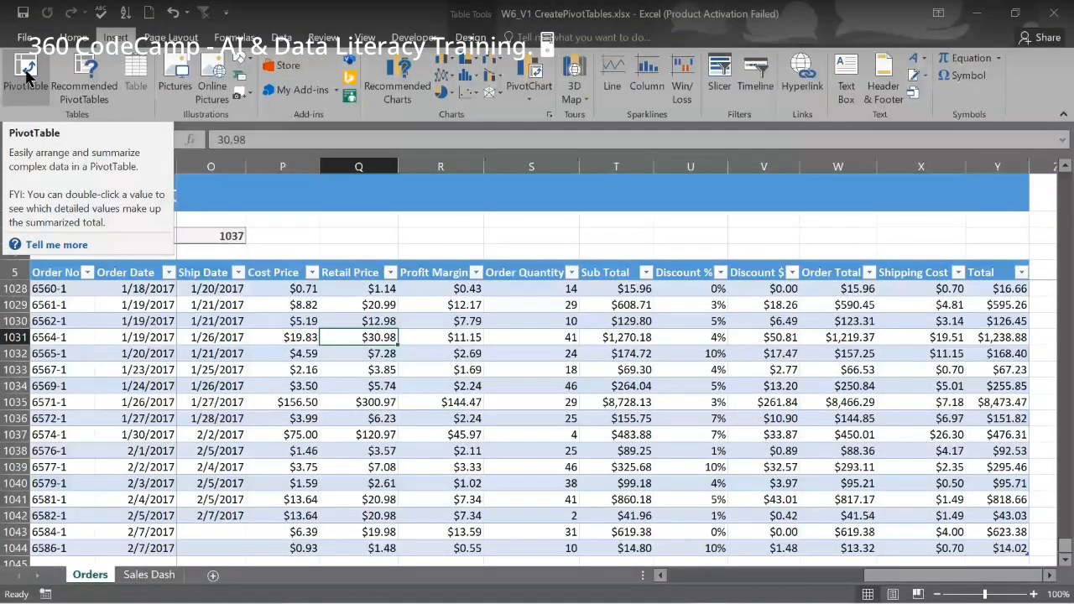
click(26, 76)
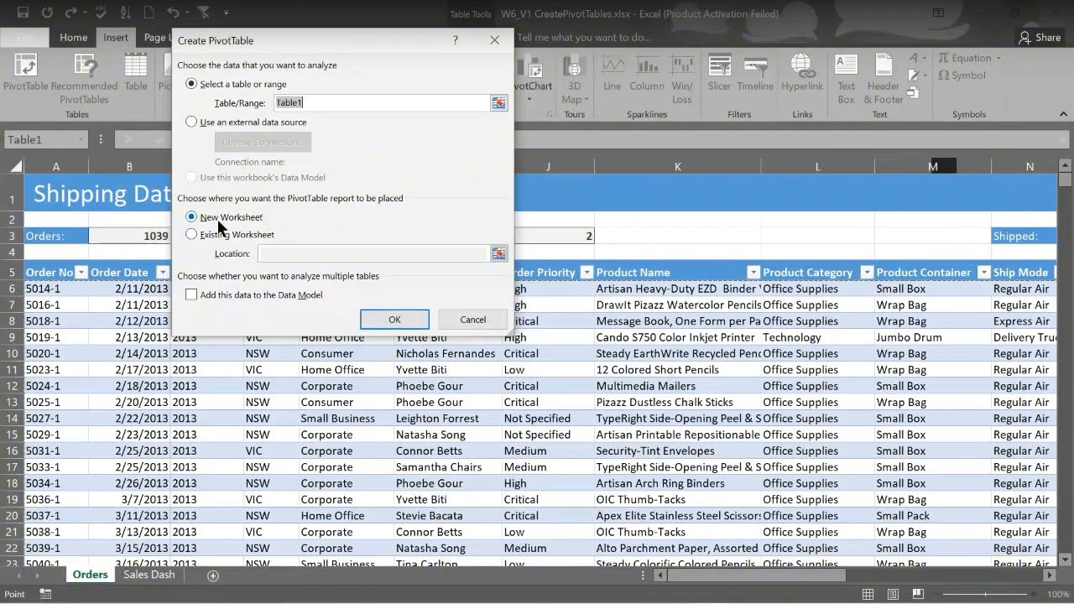
click(391, 325)
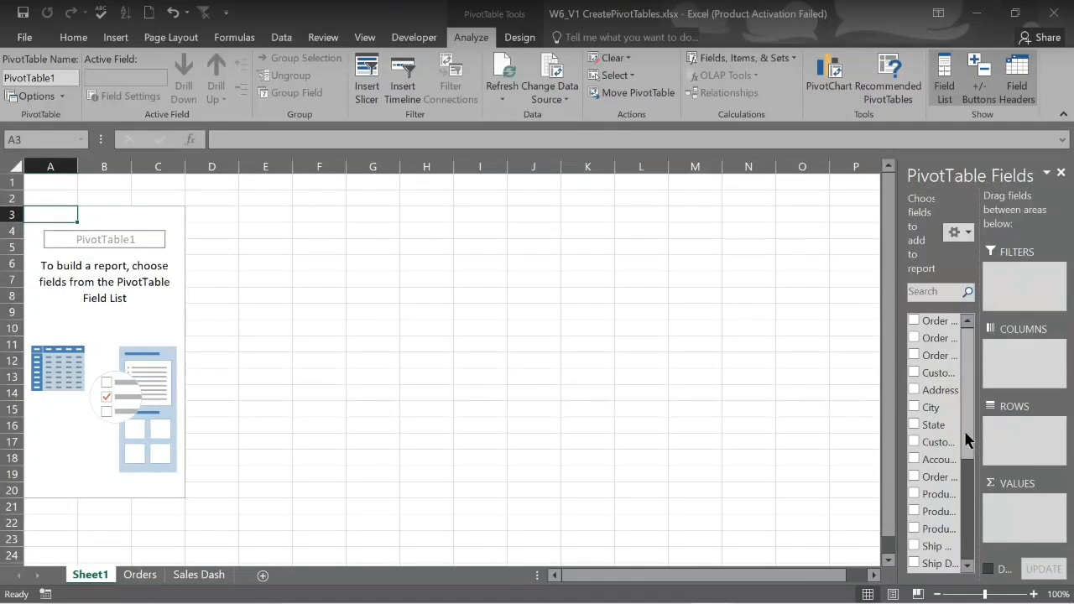
Add Customer Type to the PivotTable's rows and Total to its values
drag(963, 429, 963, 487)
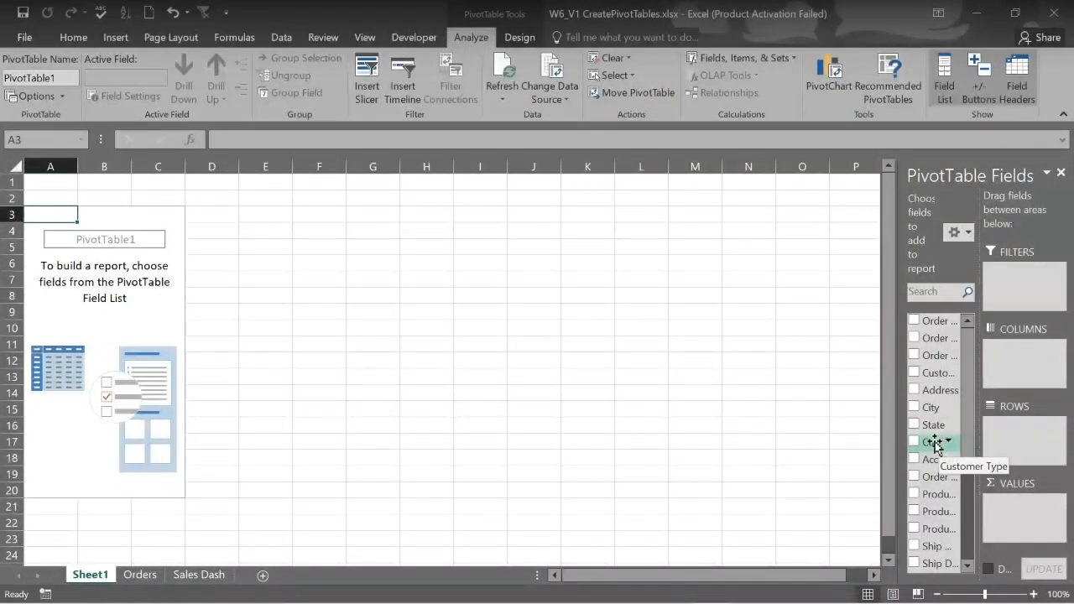
drag(935, 443, 1029, 446)
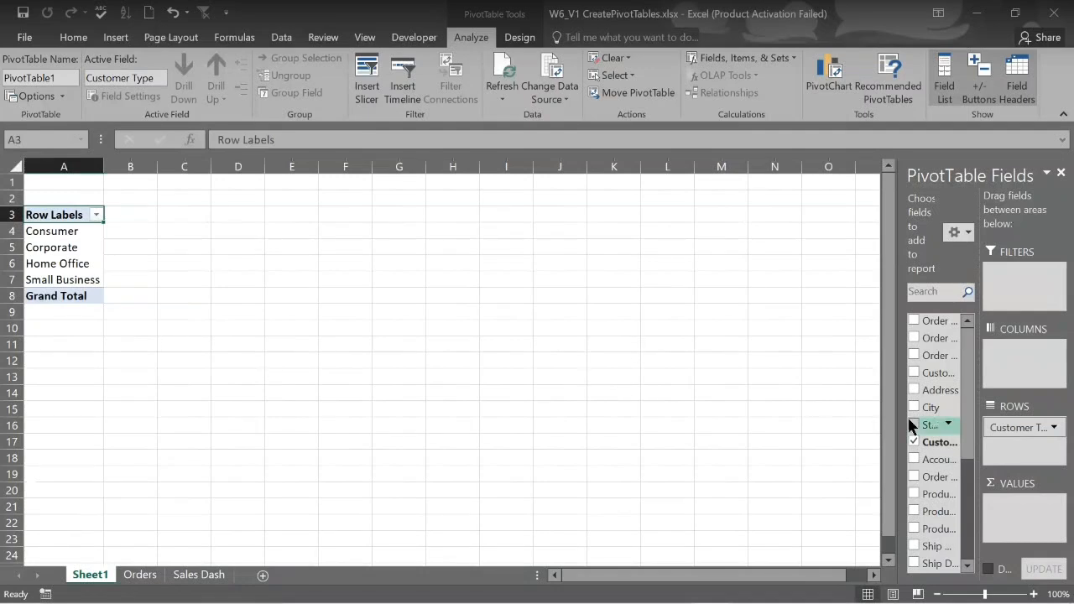
drag(964, 407, 973, 523)
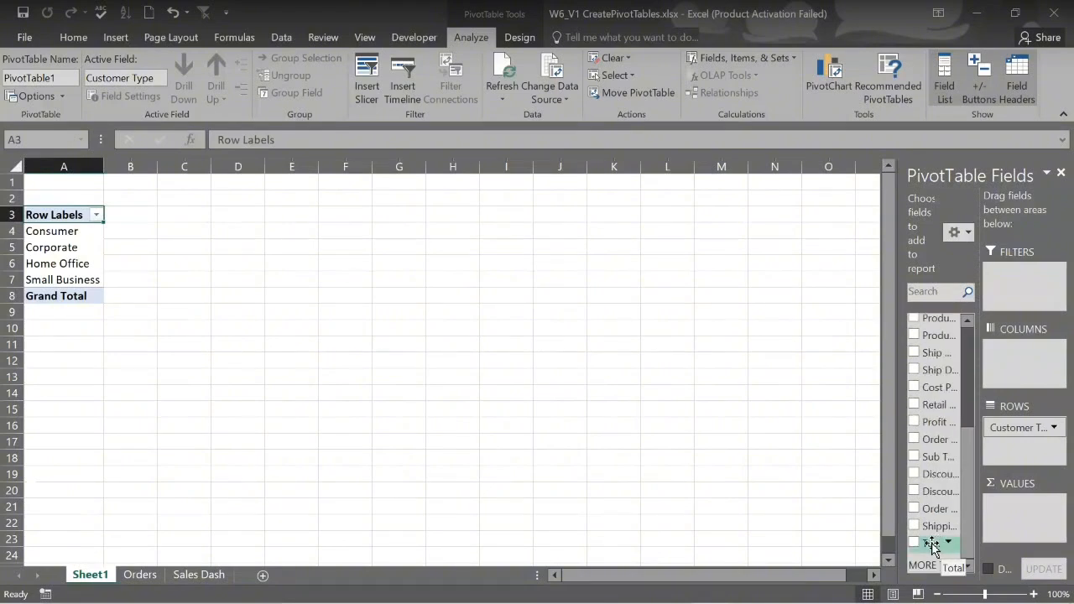
drag(931, 547, 1036, 514)
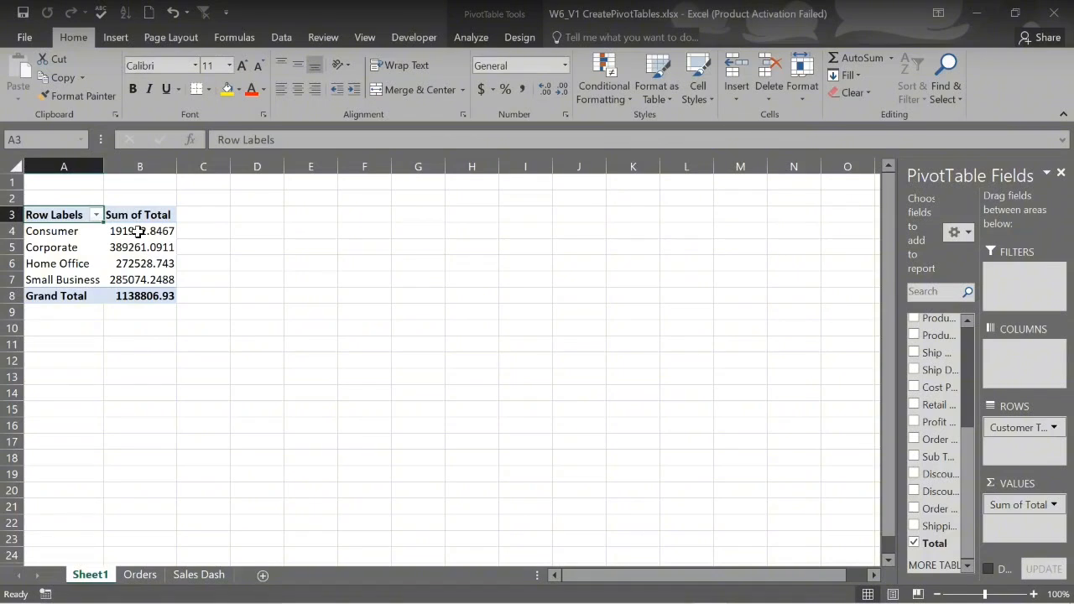
Summarize the PivotTable's Total values by Count instead of Sum
mouse_move(138, 233)
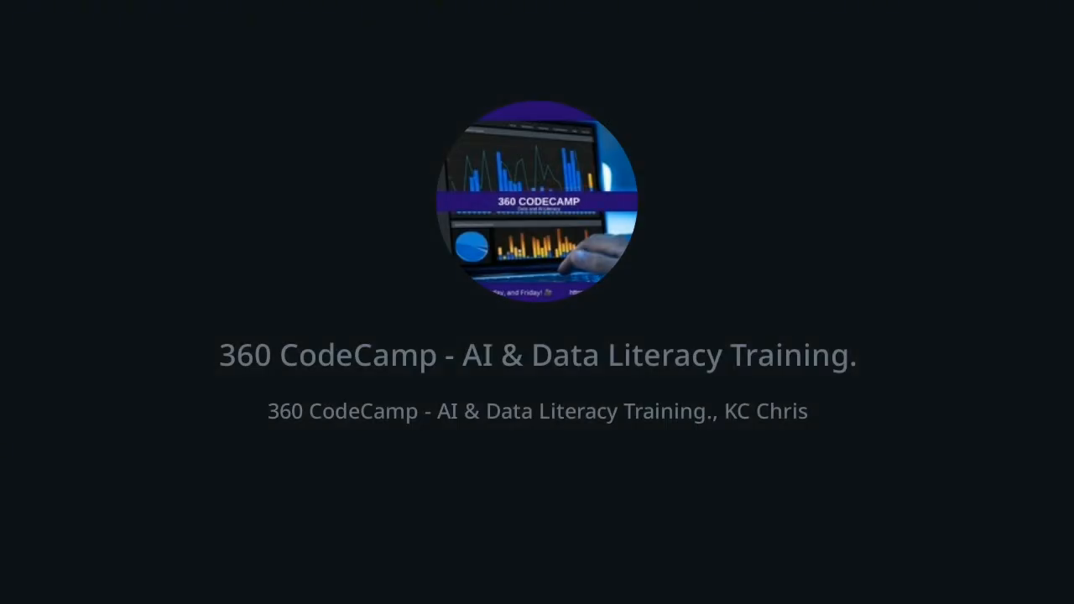
right_click(140, 239)
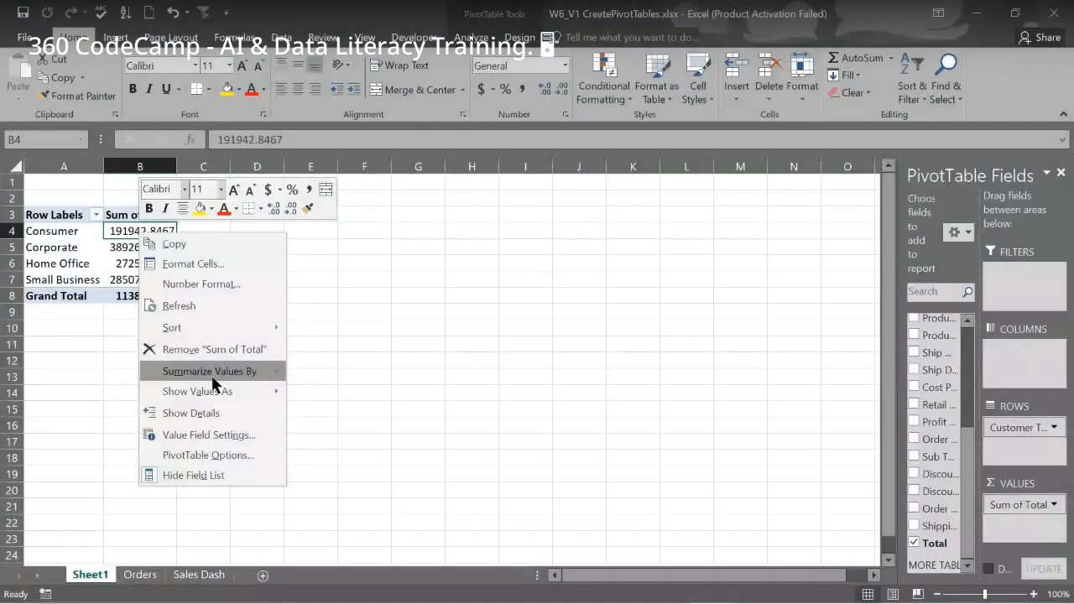
mouse_move(228, 379)
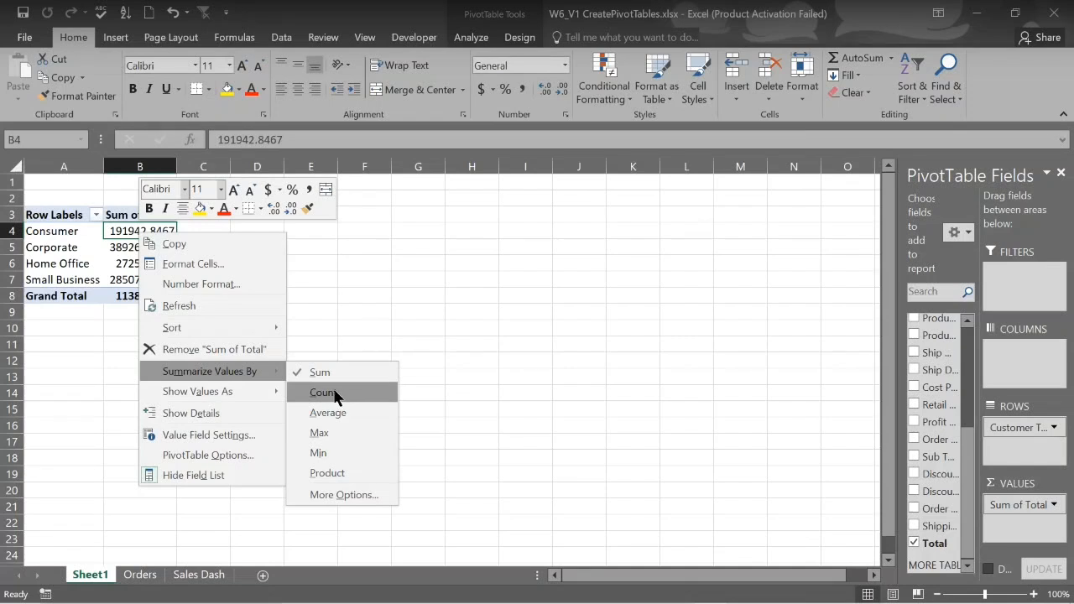
click(334, 394)
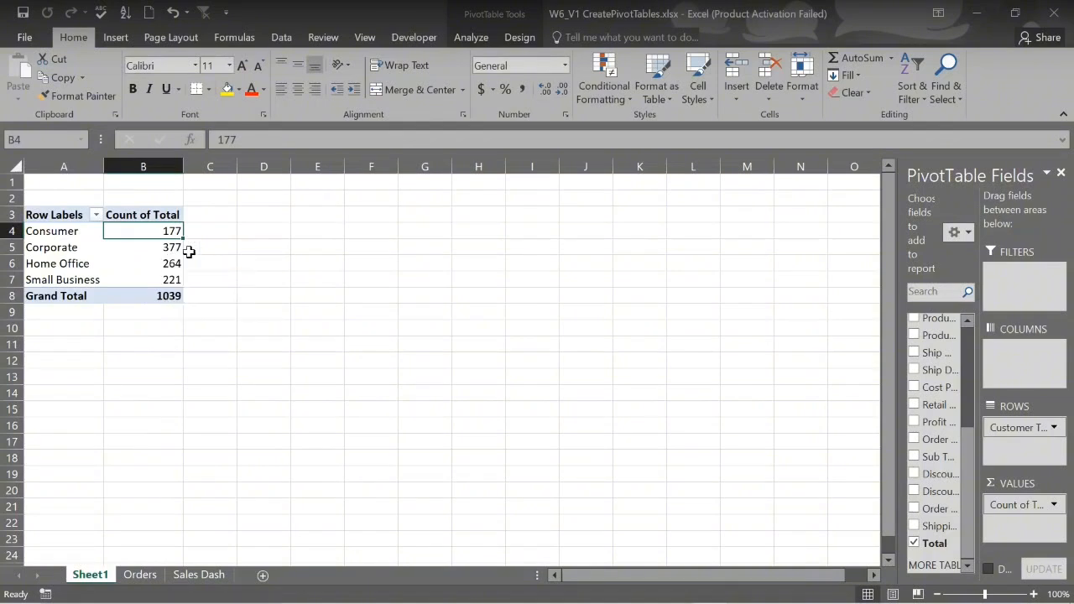
Show the Count of Total values as % of Grand Total
mouse_move(170, 252)
mouse_move(163, 253)
mouse_move(176, 233)
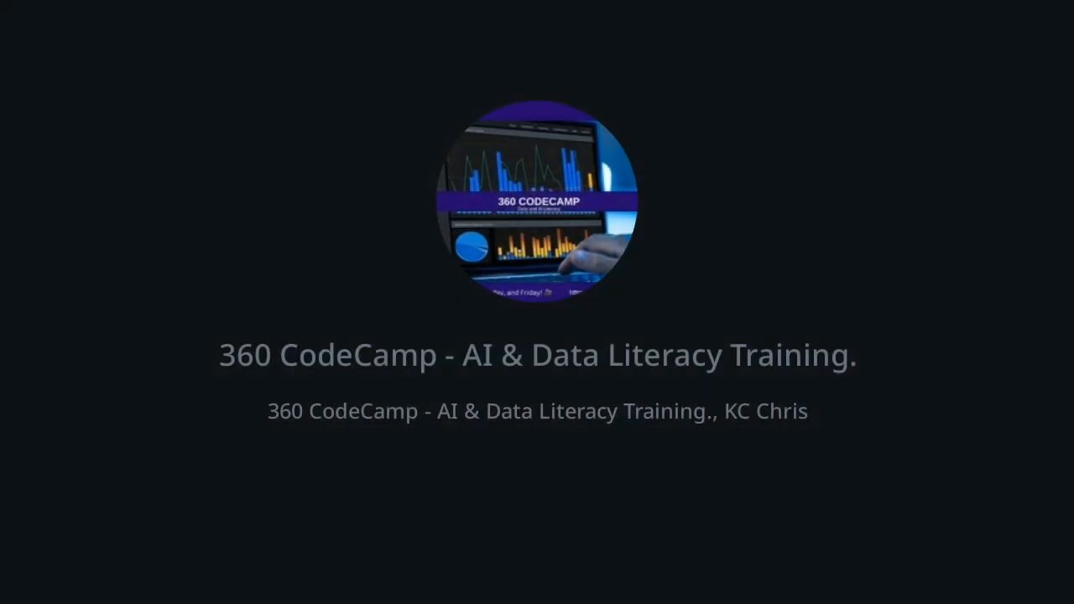
right_click(177, 238)
mouse_move(265, 396)
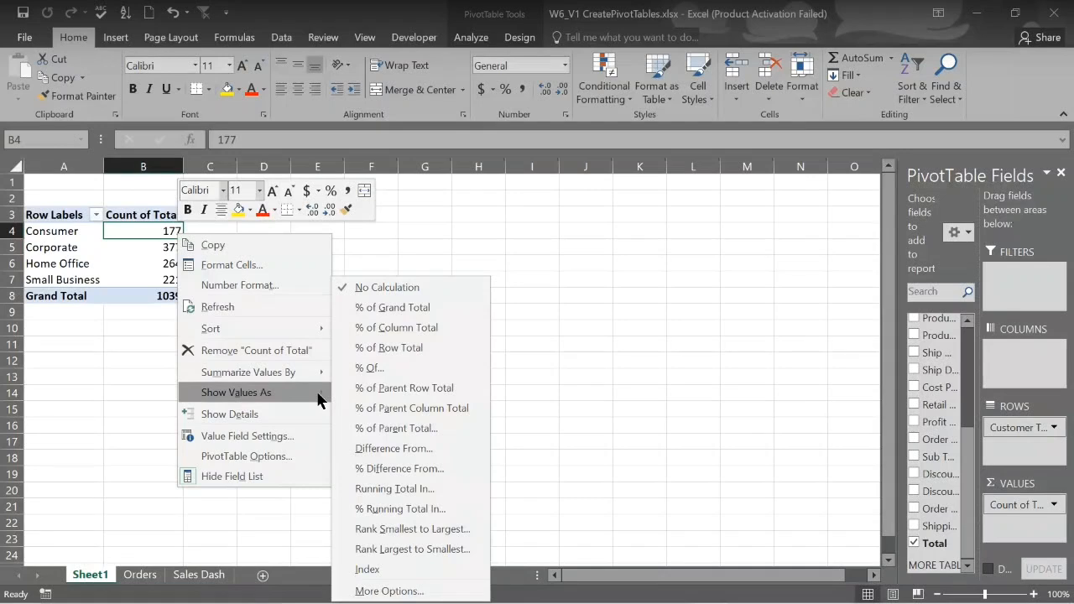
click(414, 309)
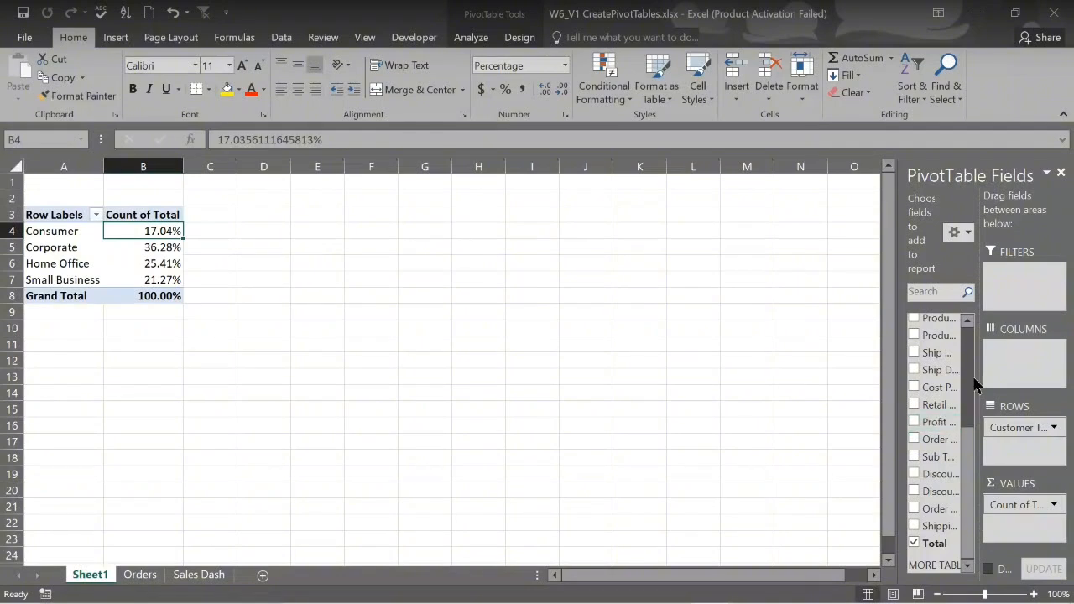
Add Order Date to the PivotTable's columns, and expand and collapse the 2013 group to check its quarters
scroll(971, 455, up, 3)
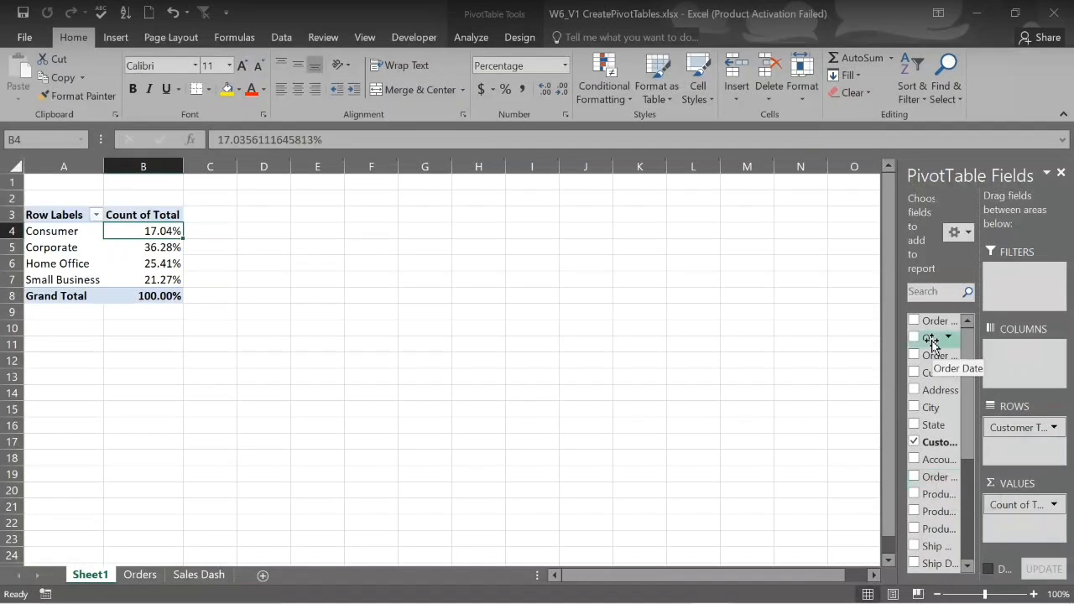
drag(932, 345, 1016, 355)
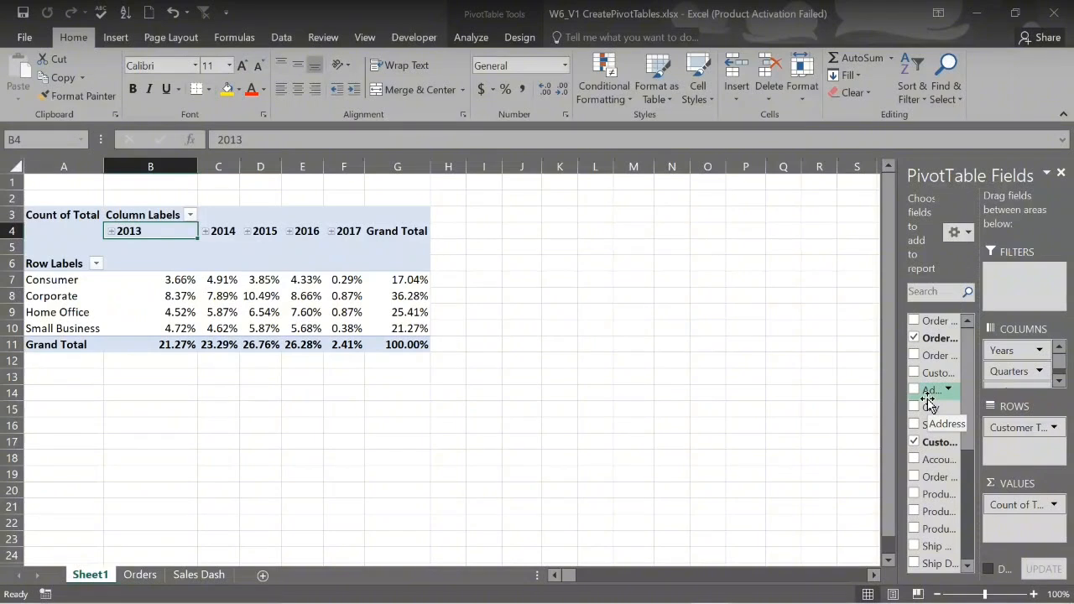
click(1040, 351)
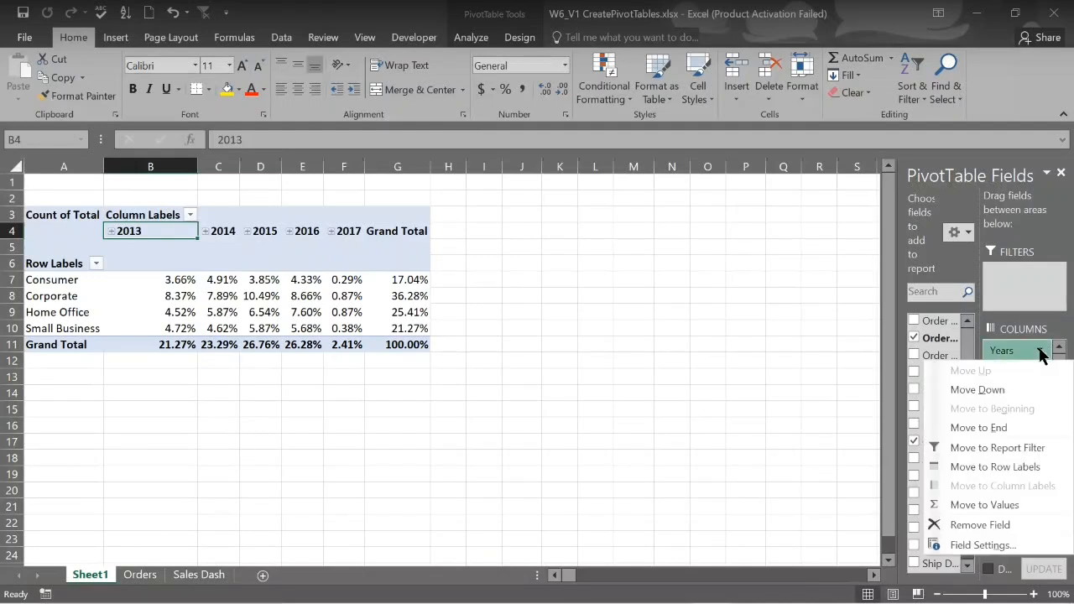
click(1039, 352)
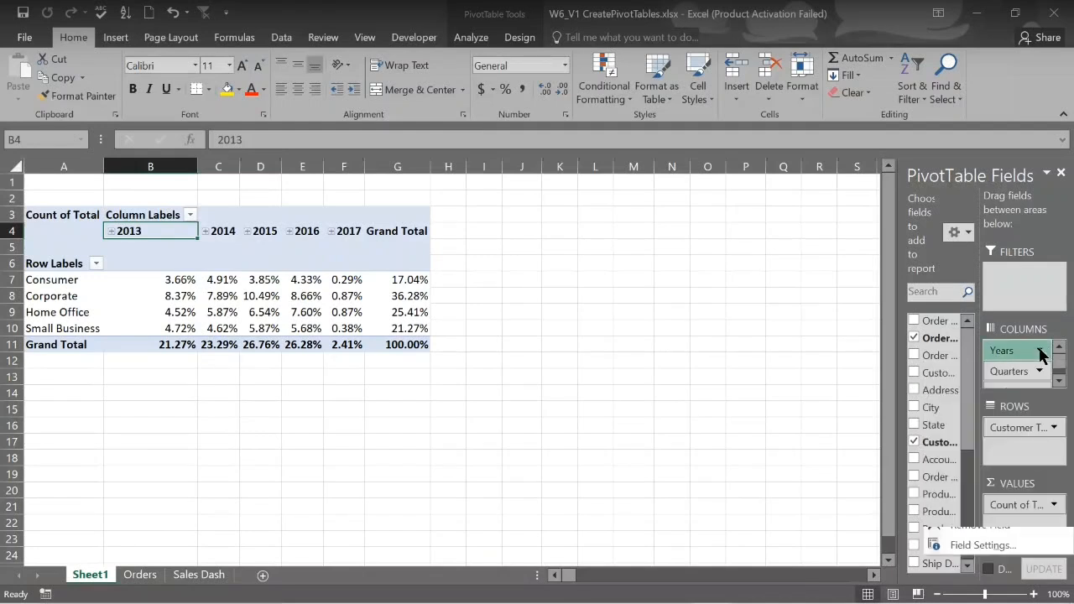
click(110, 232)
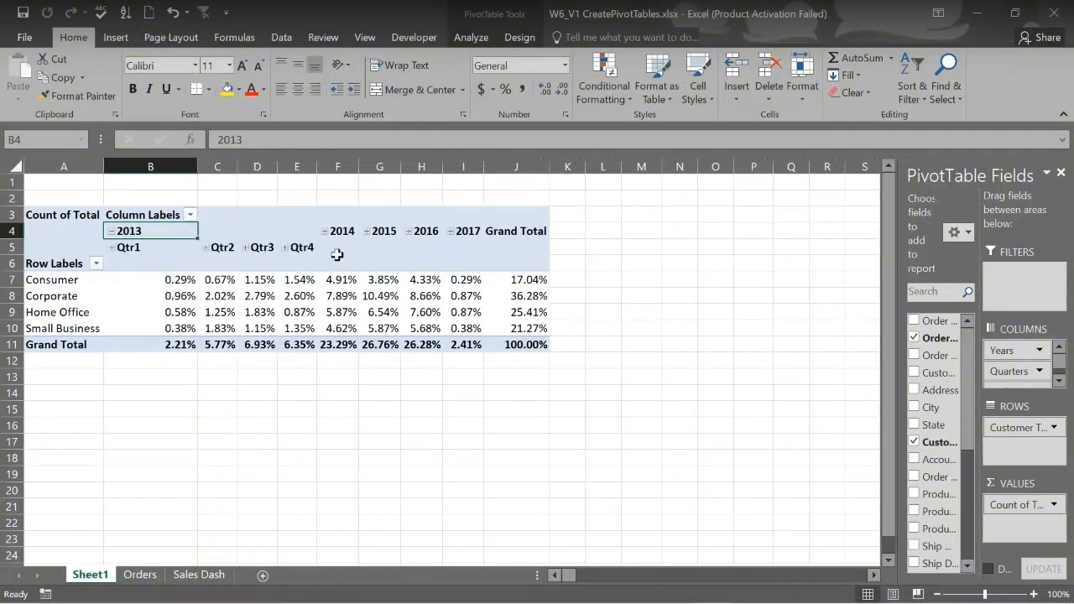
click(110, 232)
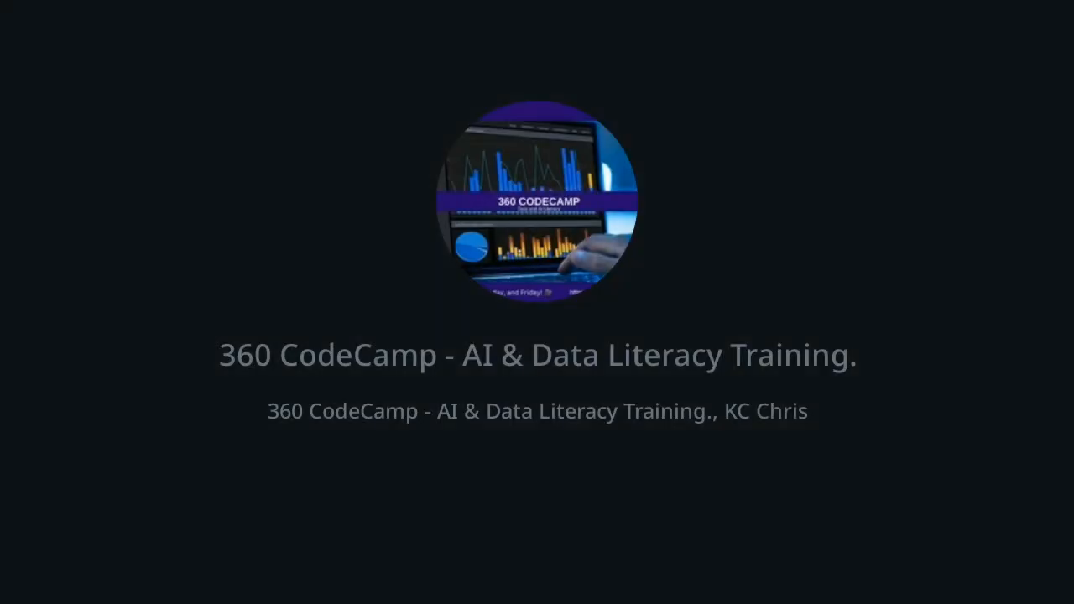
Change the date grouping of the columns to Quarters and Years only, leaving out Months
right_click(156, 241)
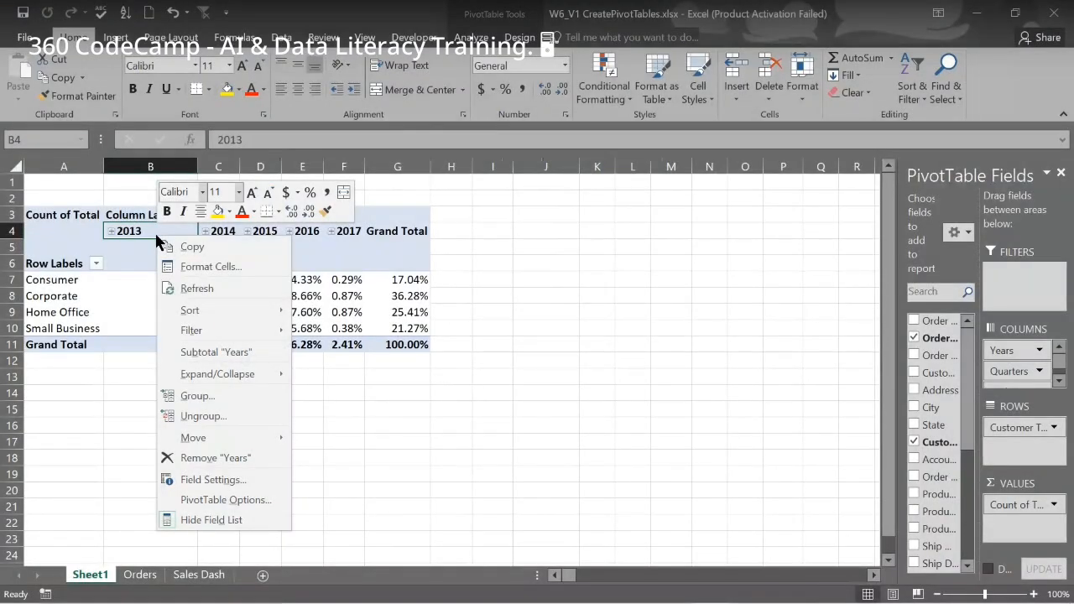
click(198, 396)
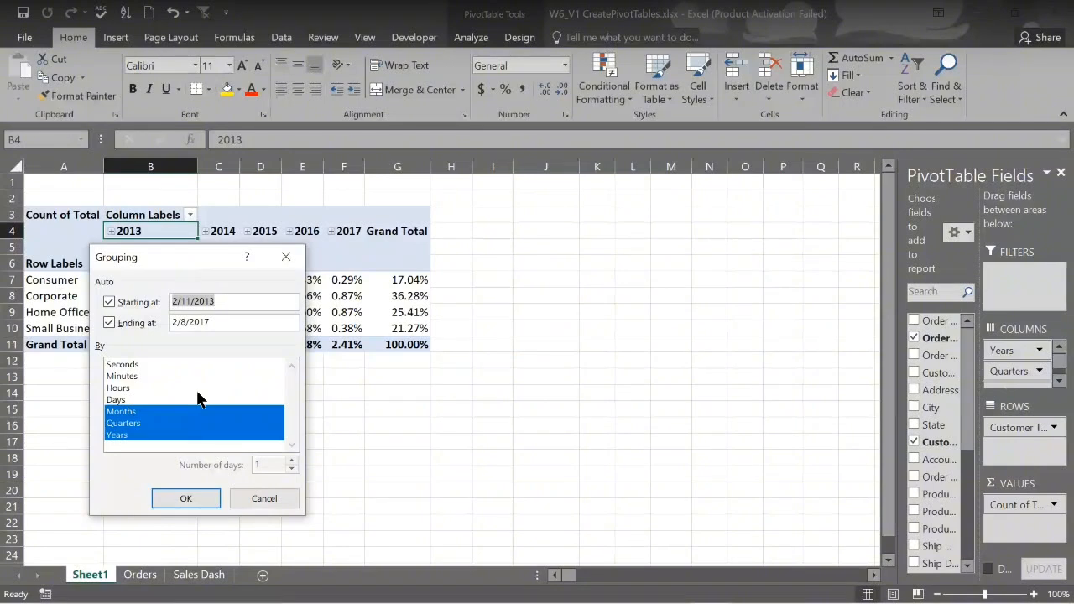
click(126, 413)
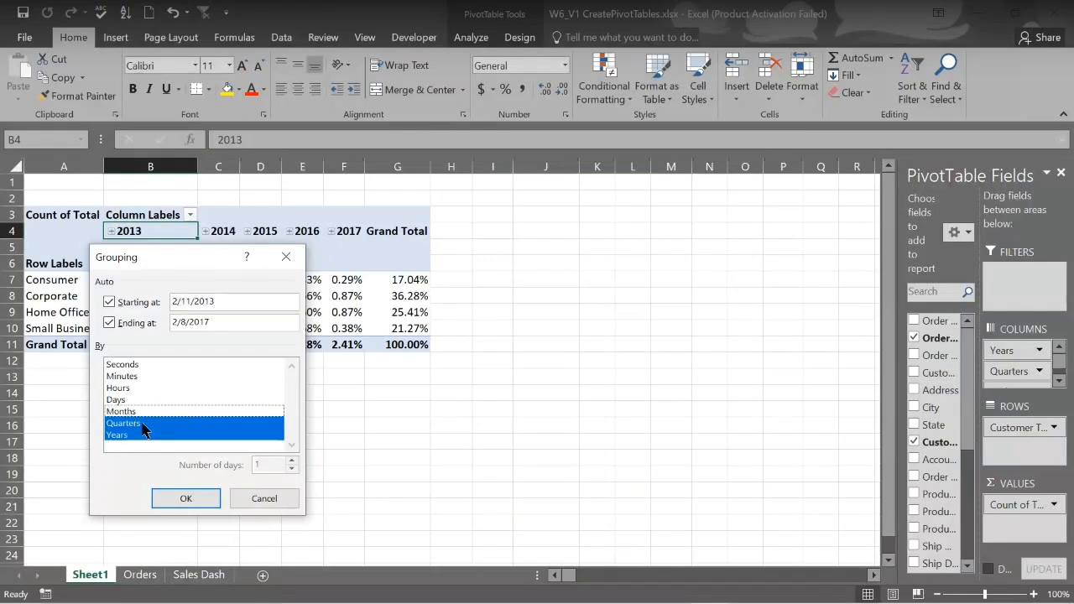
click(178, 499)
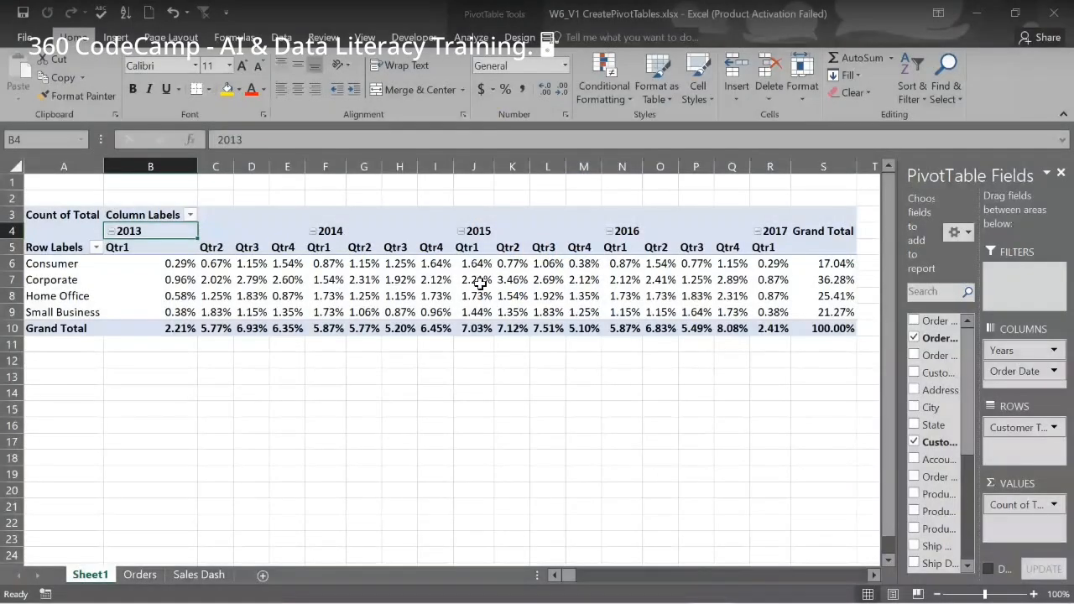
Add State to the PivotTable's rows and order it above Customer Type, trying both nesting orders
mouse_move(480, 286)
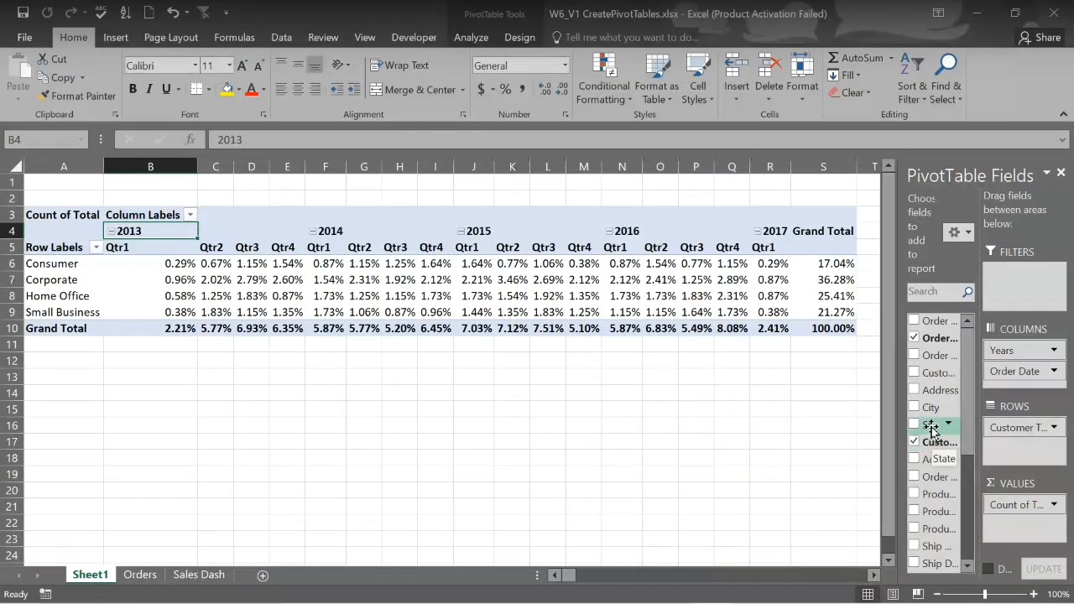
drag(931, 429, 1015, 451)
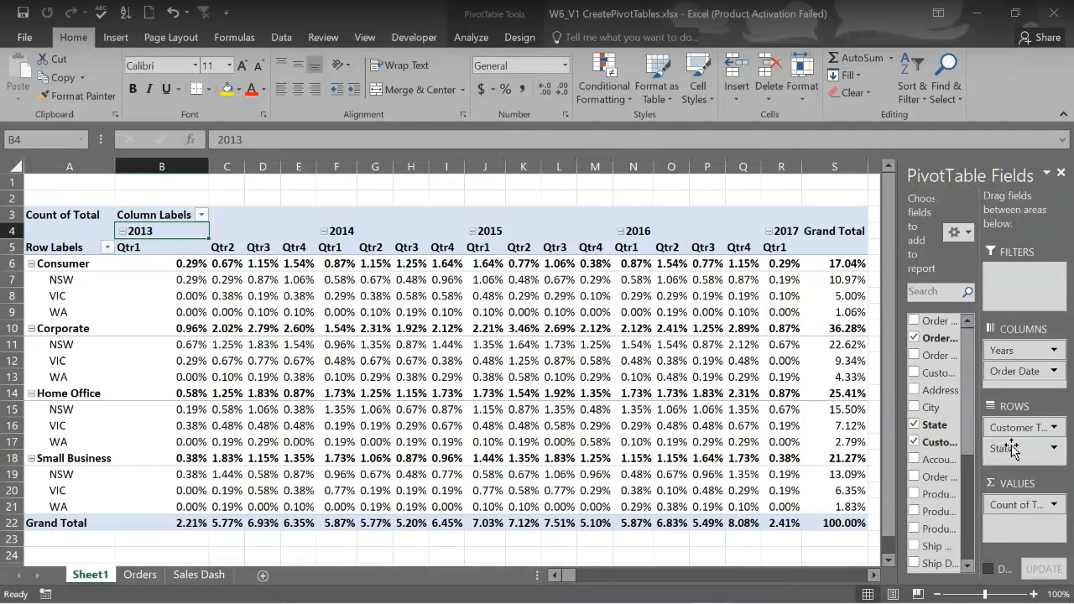
drag(1011, 448, 1011, 430)
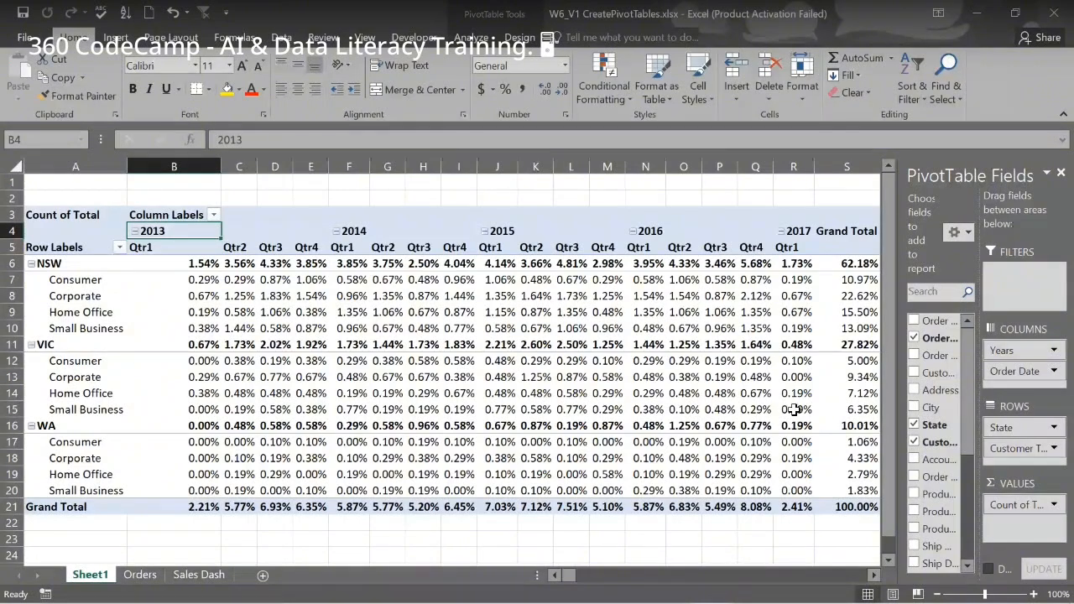
drag(1004, 427, 1013, 451)
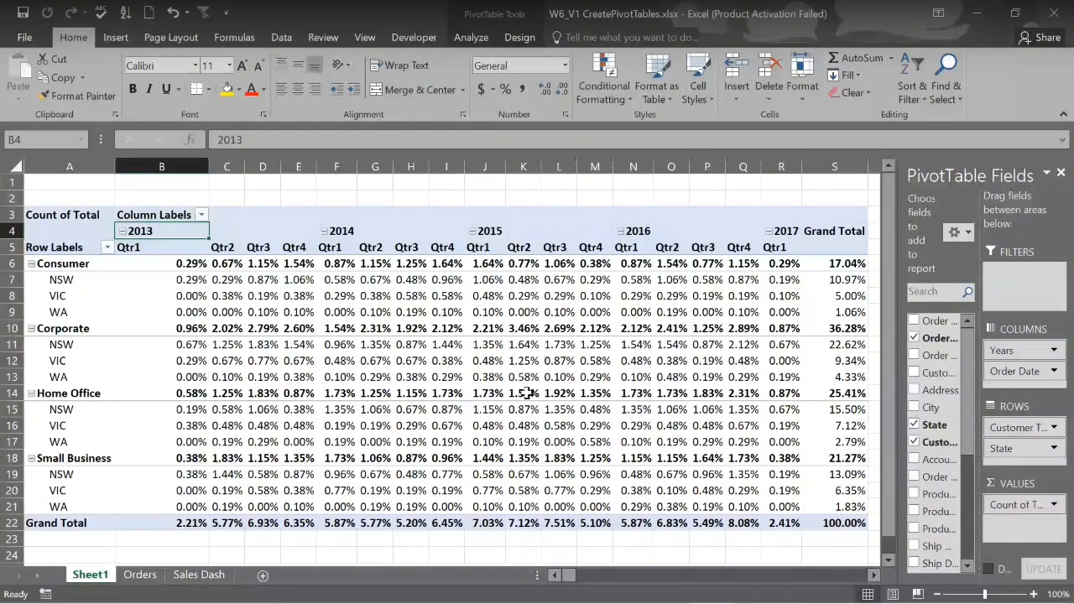
drag(1003, 448, 1012, 437)
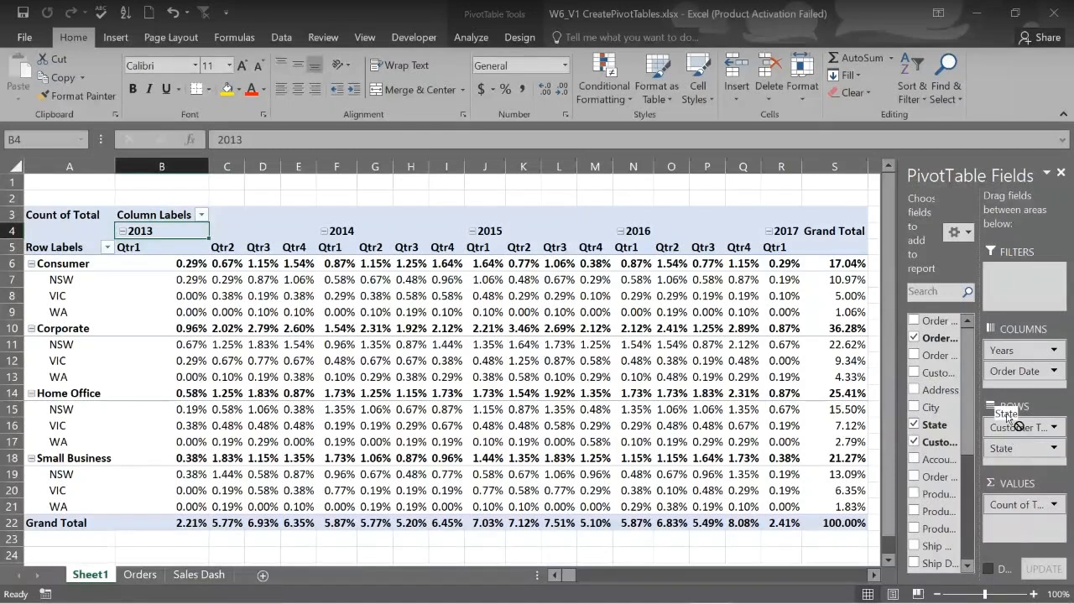
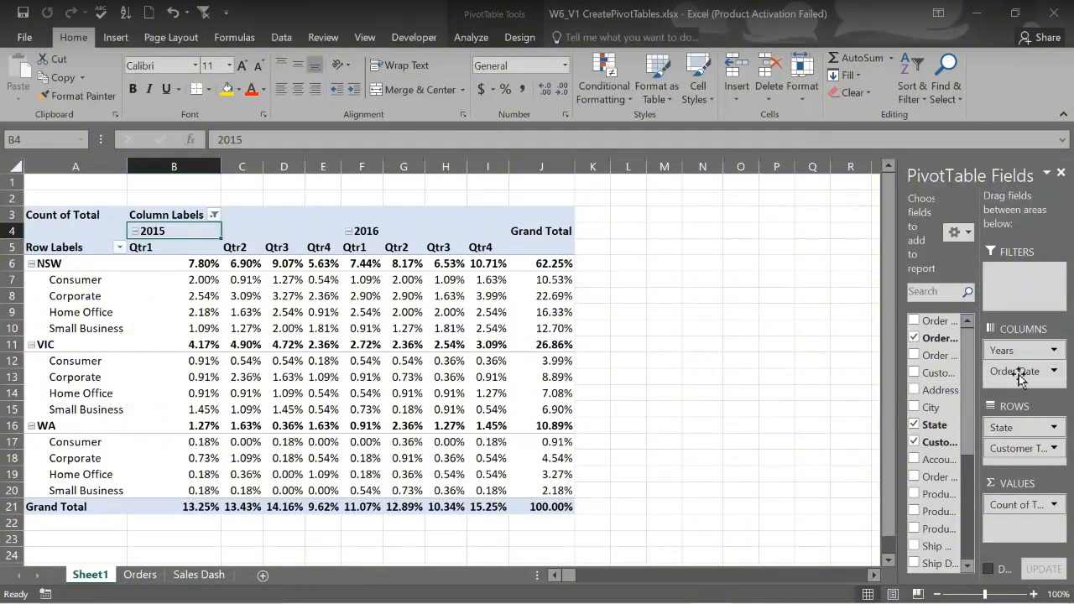
Move Order Date from the PivotTable's columns to its rows above State, and try moving it back to the columns
drag(1018, 376, 1020, 427)
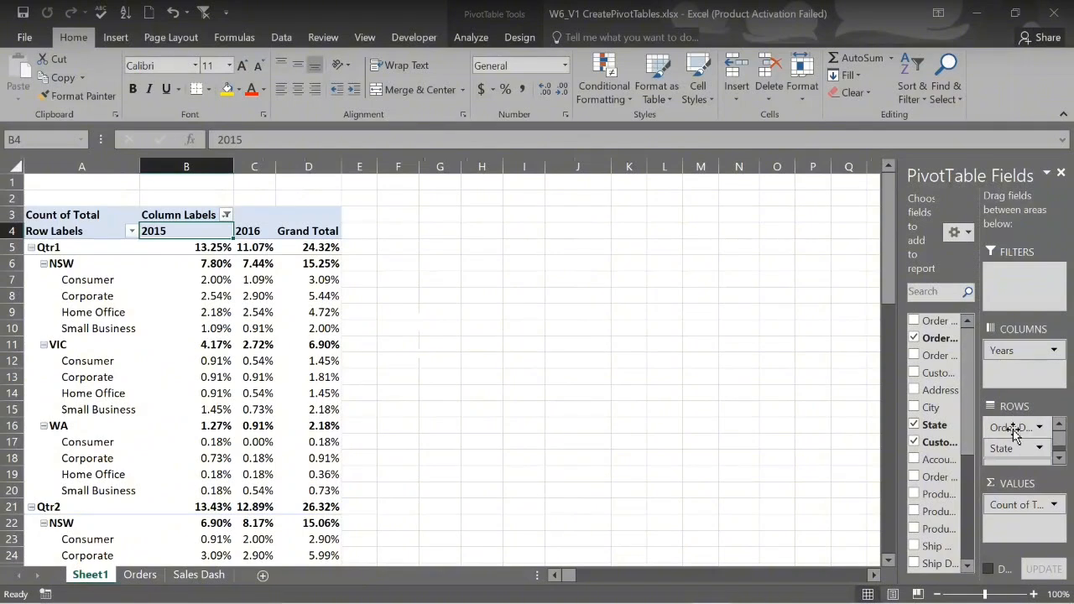
drag(1015, 428, 1015, 375)
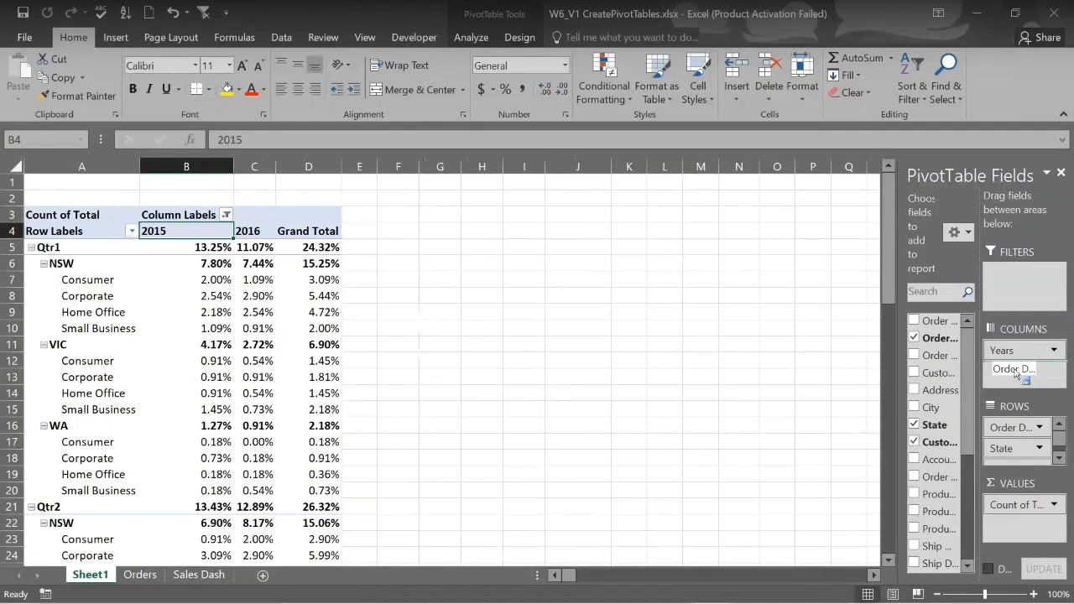
drag(1015, 375, 1015, 374)
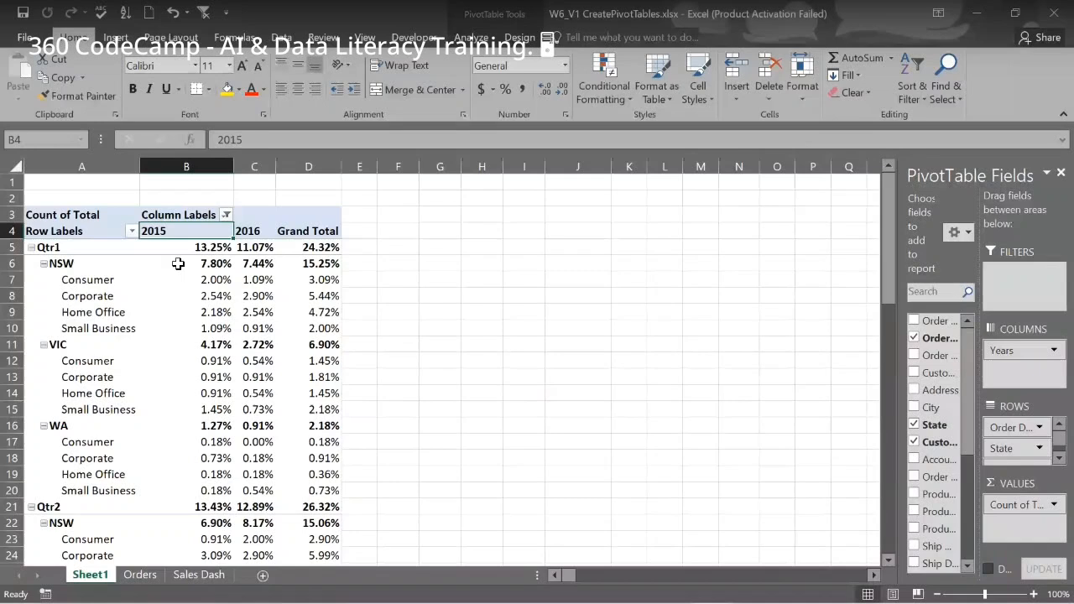
Examine the PivotTable's percentages by quarter, state and customer type, and compare its fields with the source data on the Orders sheet
mouse_move(160, 360)
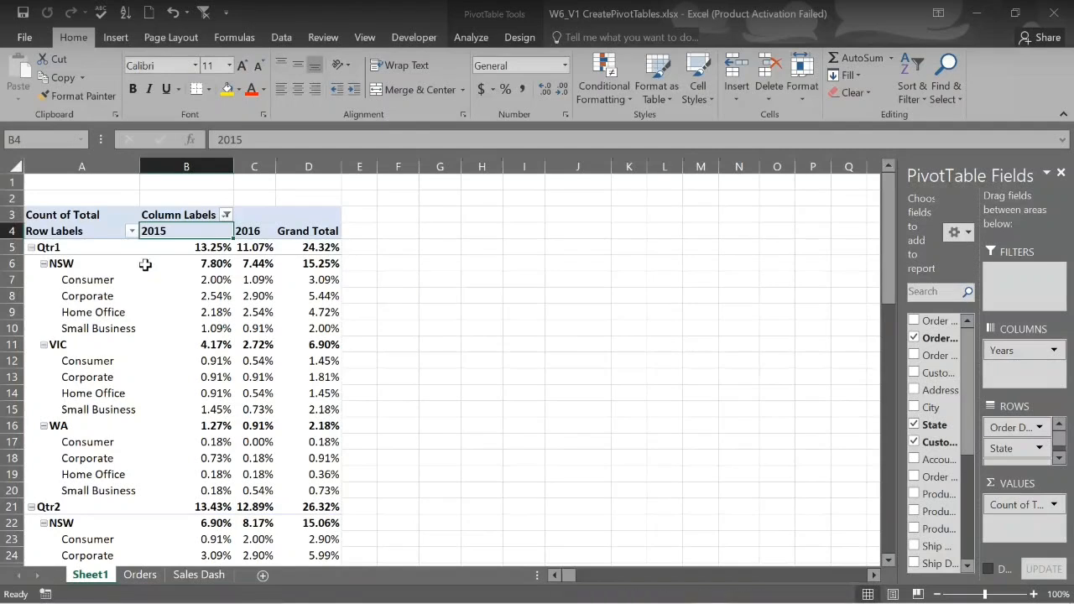
mouse_move(224, 288)
mouse_move(163, 297)
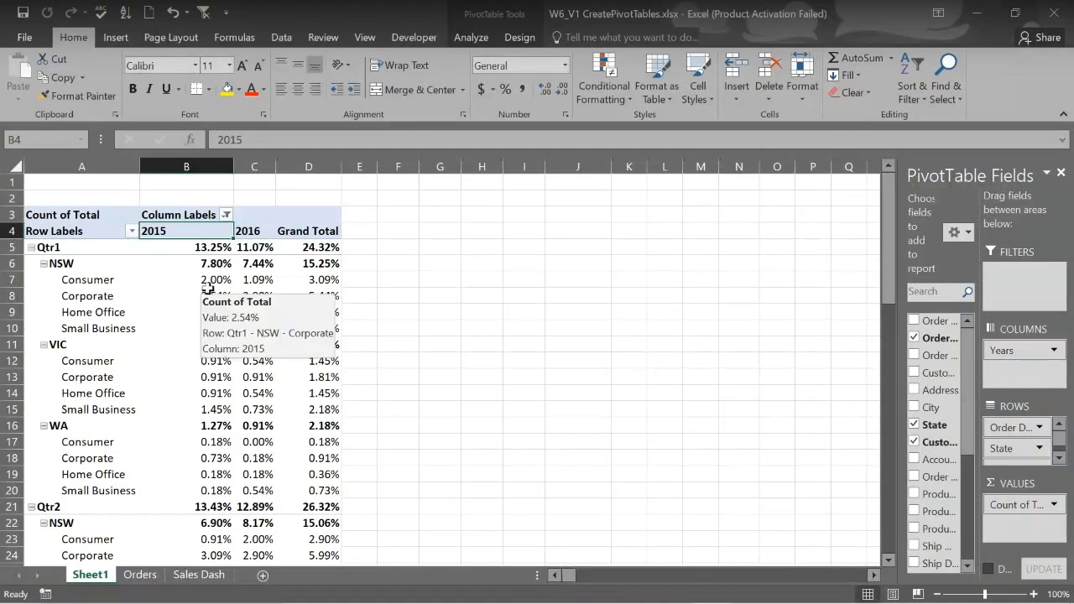
mouse_move(219, 315)
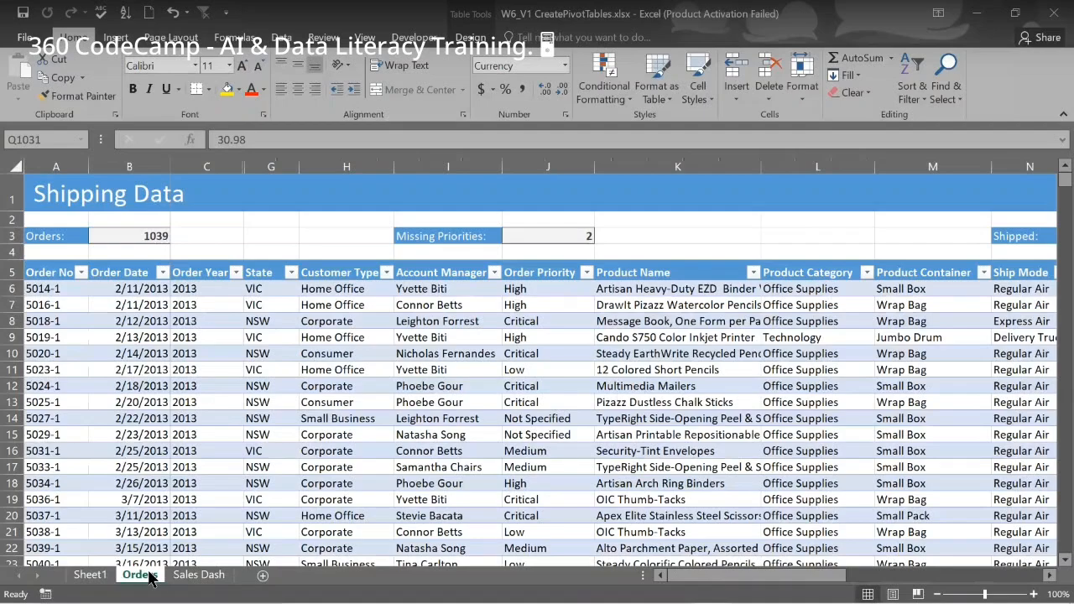
click(89, 575)
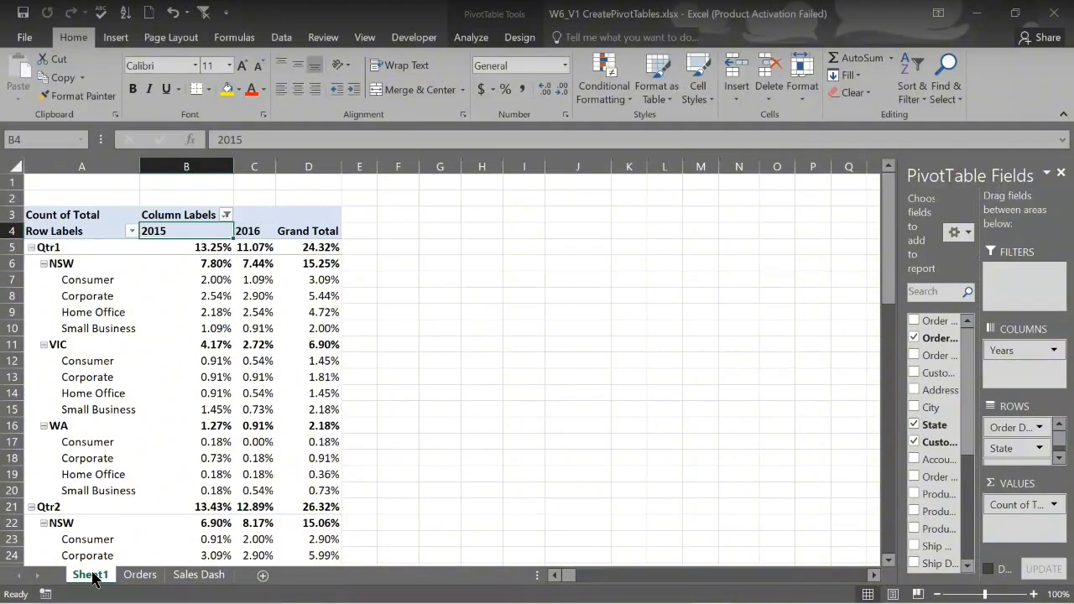
click(139, 575)
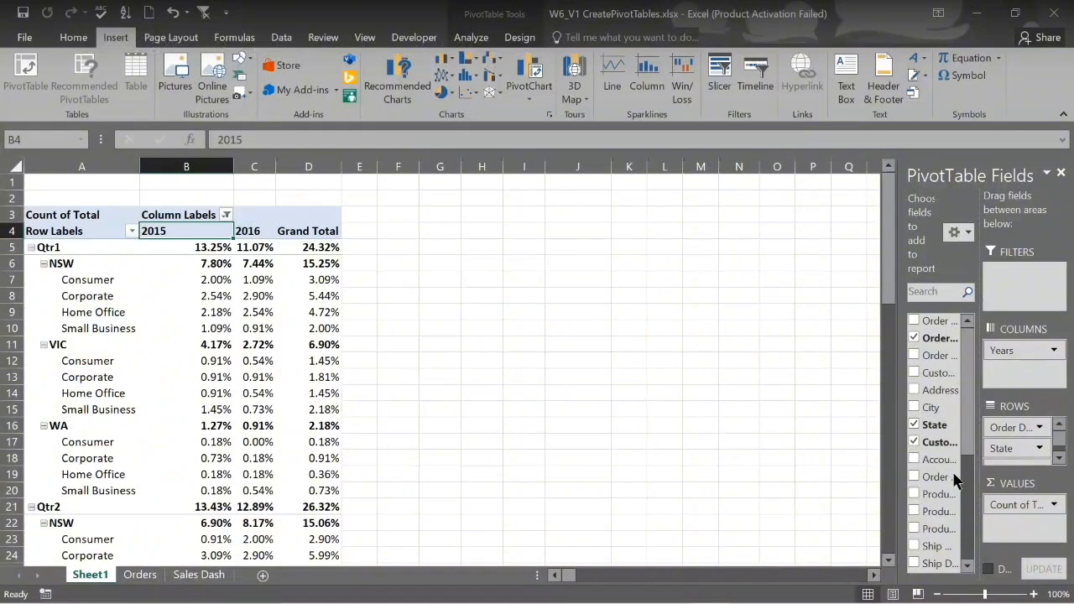
Add Account Manager as a report filter of the Sheet1 PivotTable
drag(969, 429, 985, 349)
drag(938, 458, 1010, 285)
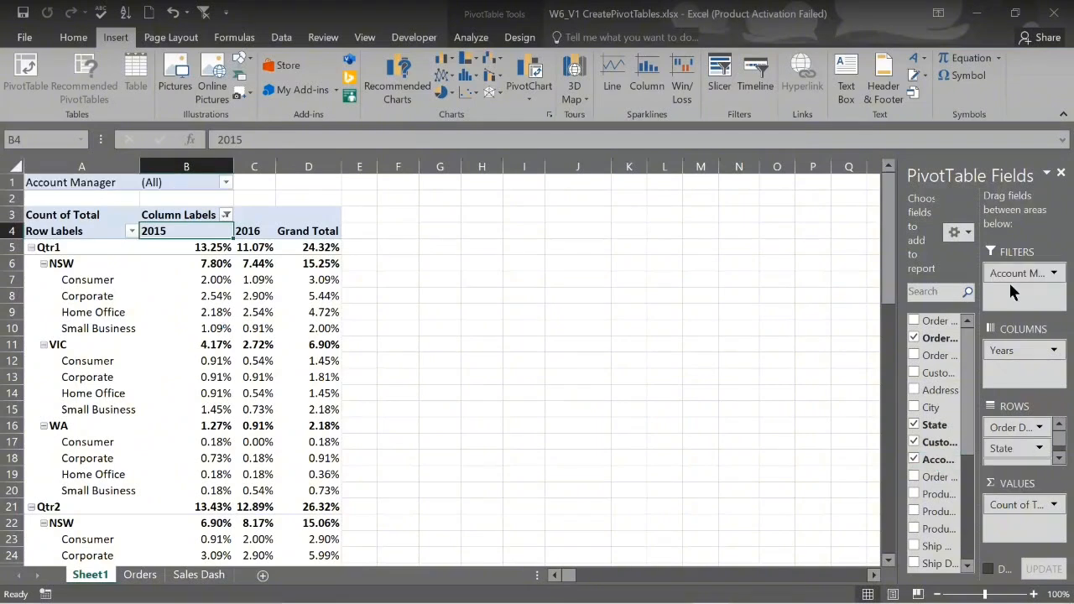
Filter the PivotTable by individual account managers in turn, and reset the Account Manager filter to (All)
click(226, 183)
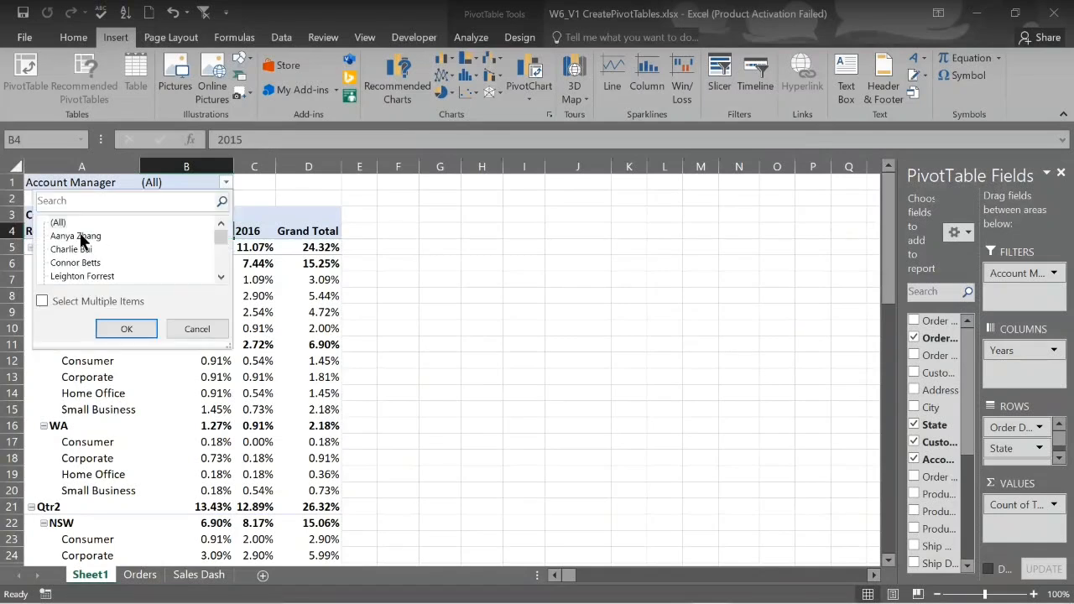
click(84, 237)
click(118, 329)
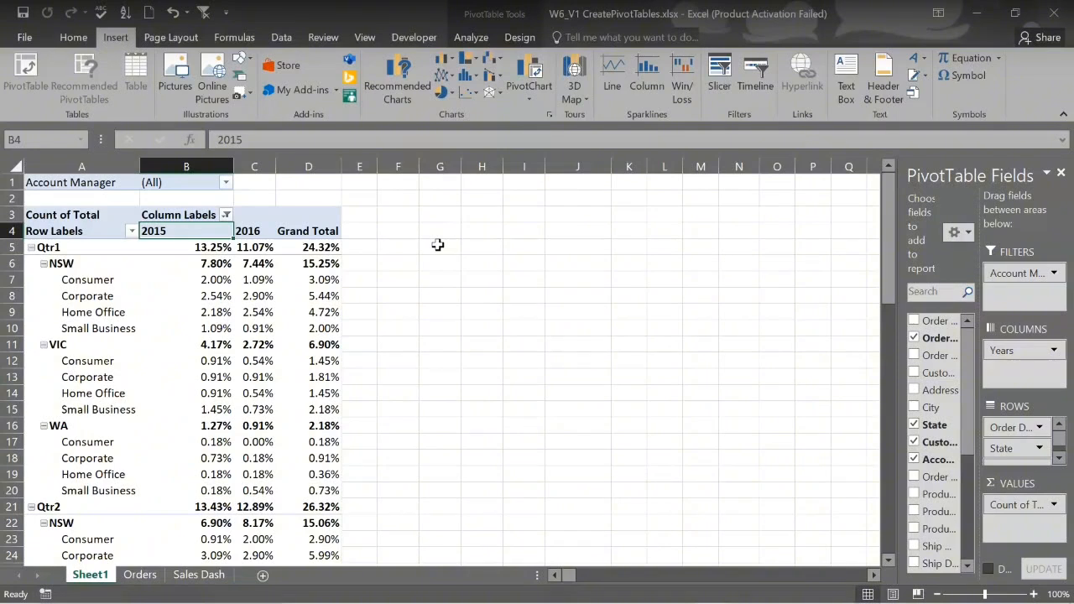
click(227, 183)
click(94, 263)
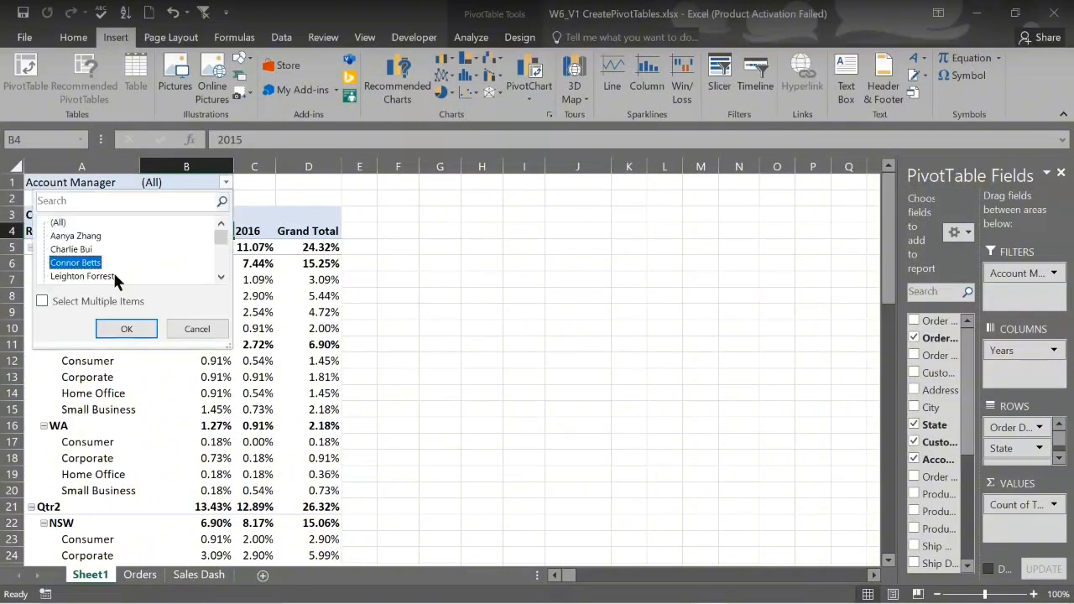
click(127, 330)
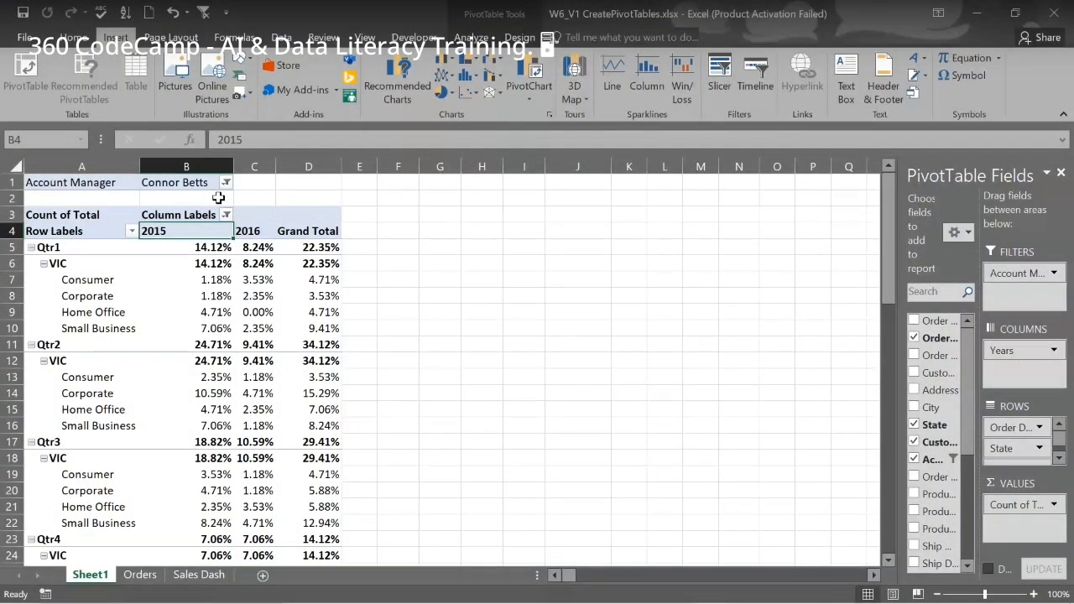
click(226, 183)
click(106, 277)
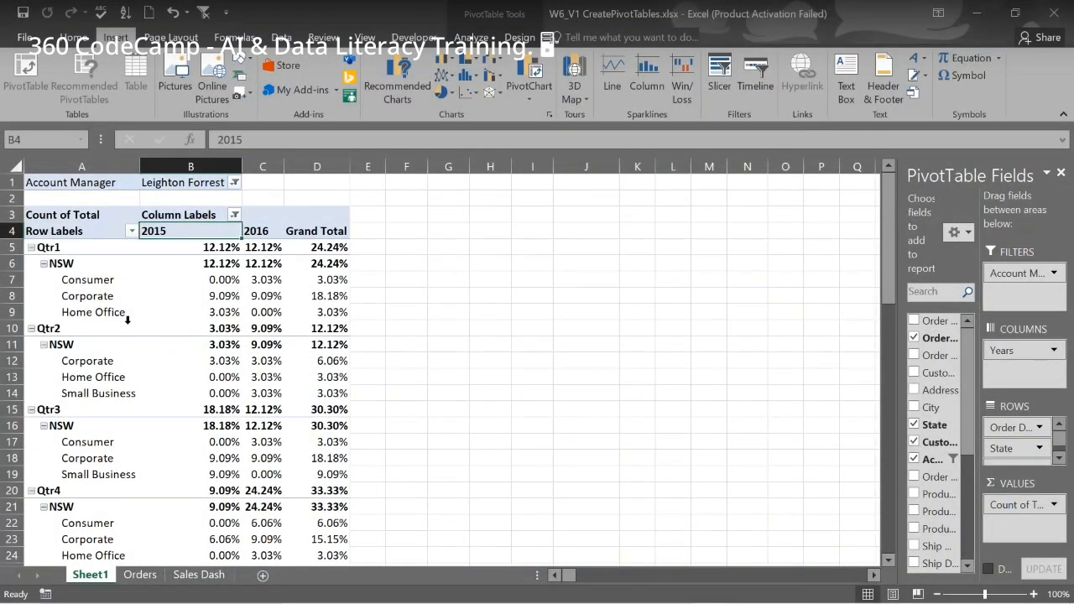
click(234, 184)
click(62, 222)
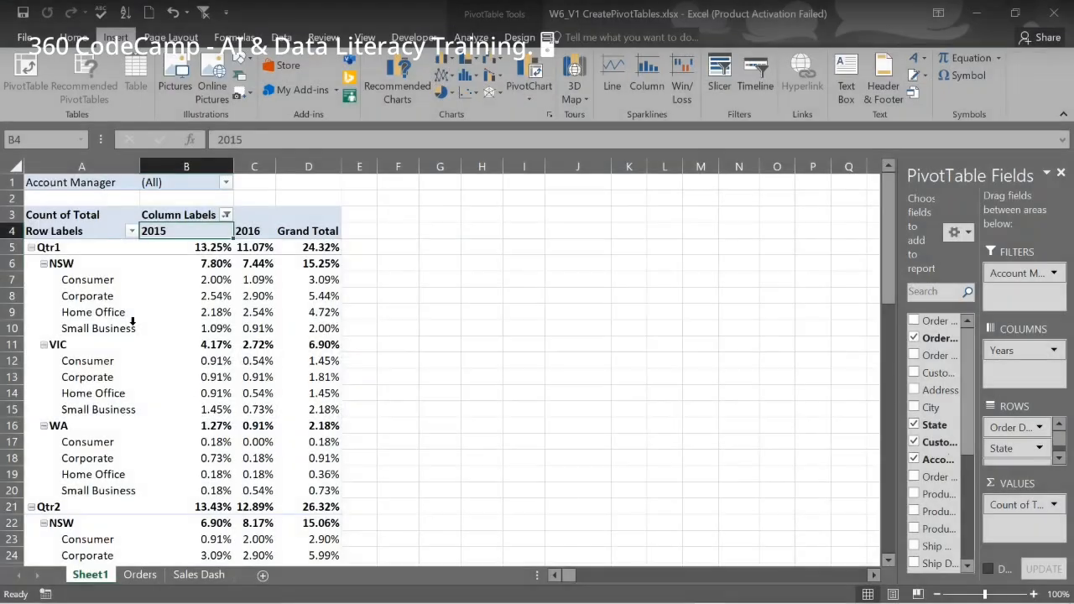
Generate report filter pages for Account Manager, giving each account manager a separate PivotTable sheet
mouse_move(305, 266)
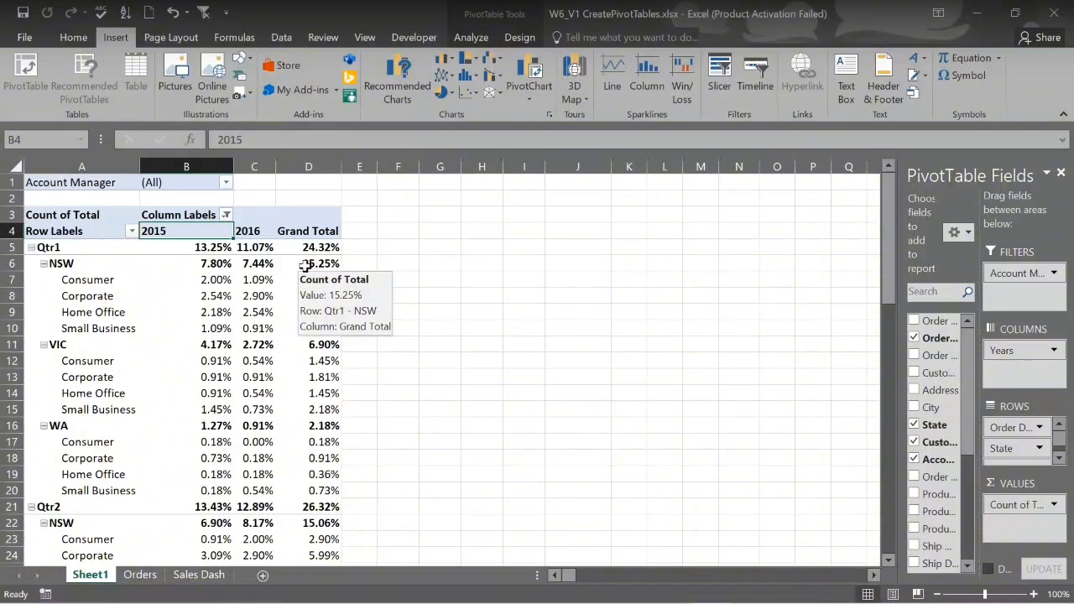
click(468, 40)
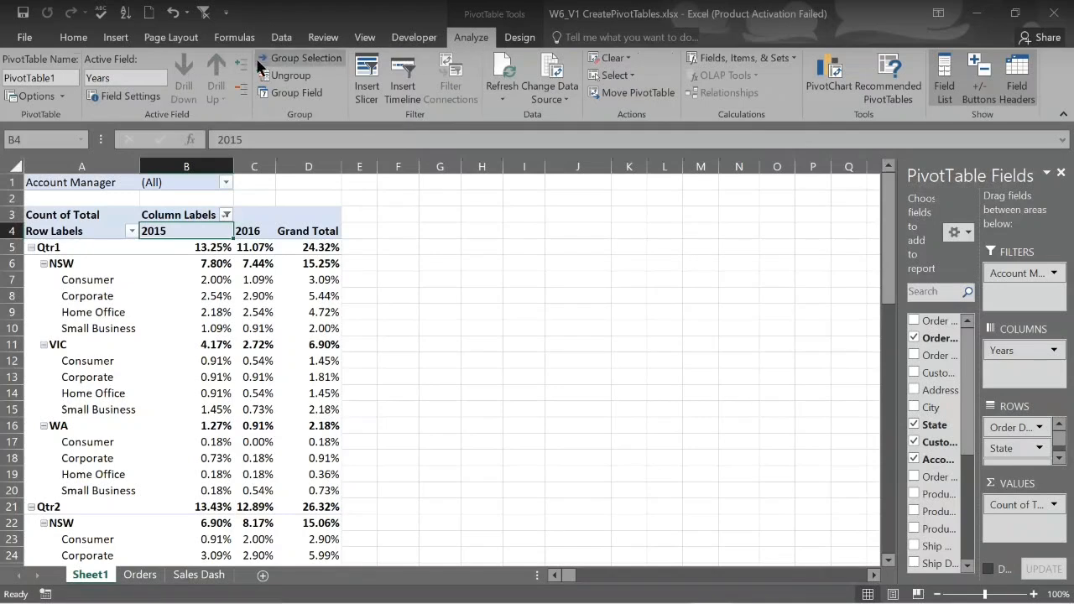
click(62, 95)
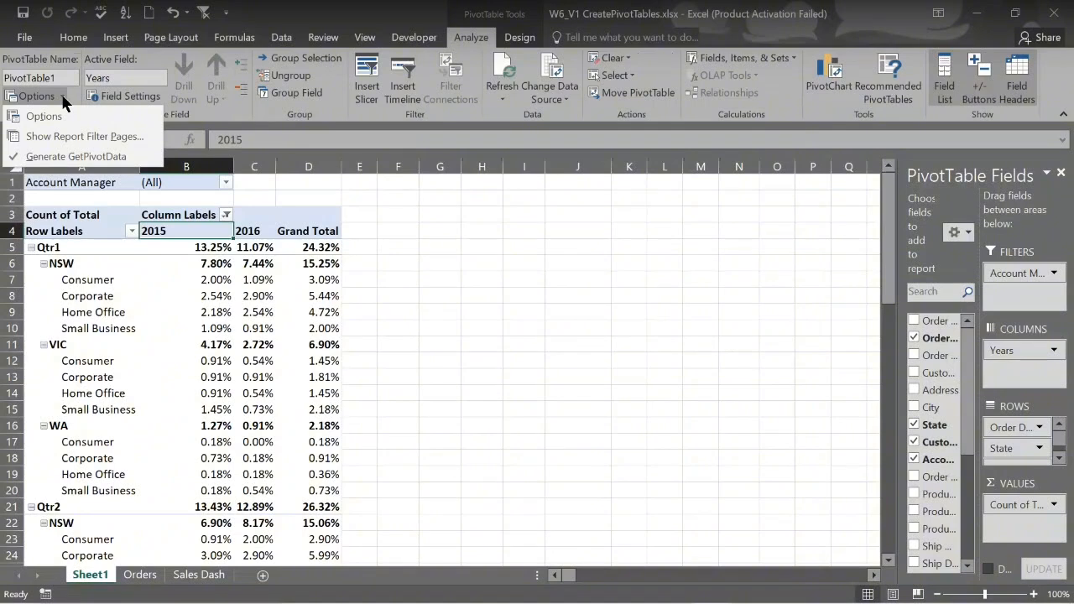
click(97, 140)
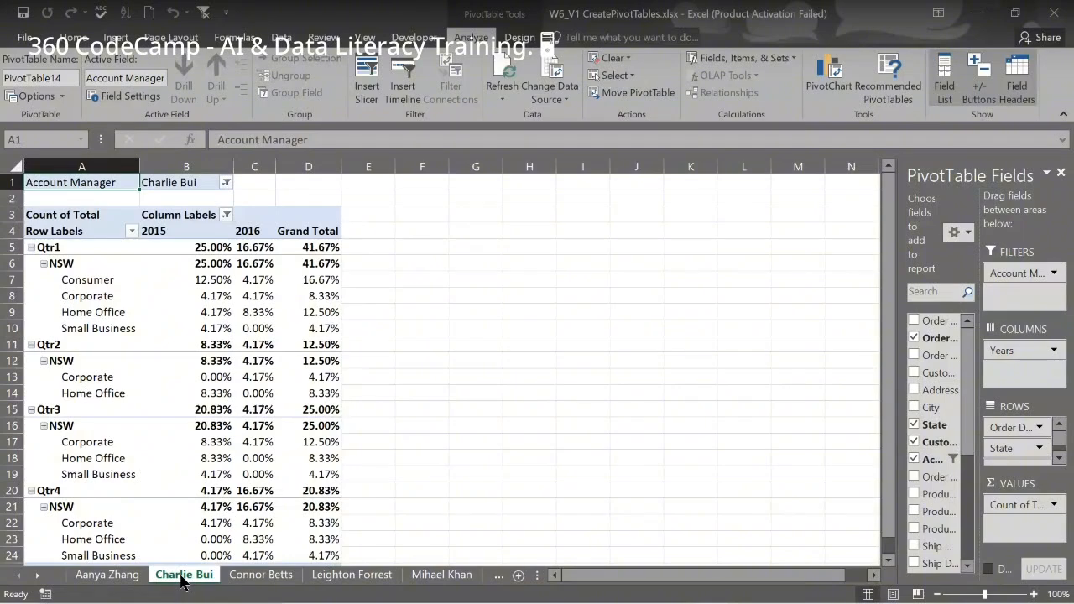
Review the PivotTable sheets of several account managers and check the available choices in the Account Manager filter
key(ctrl+Page_Down)
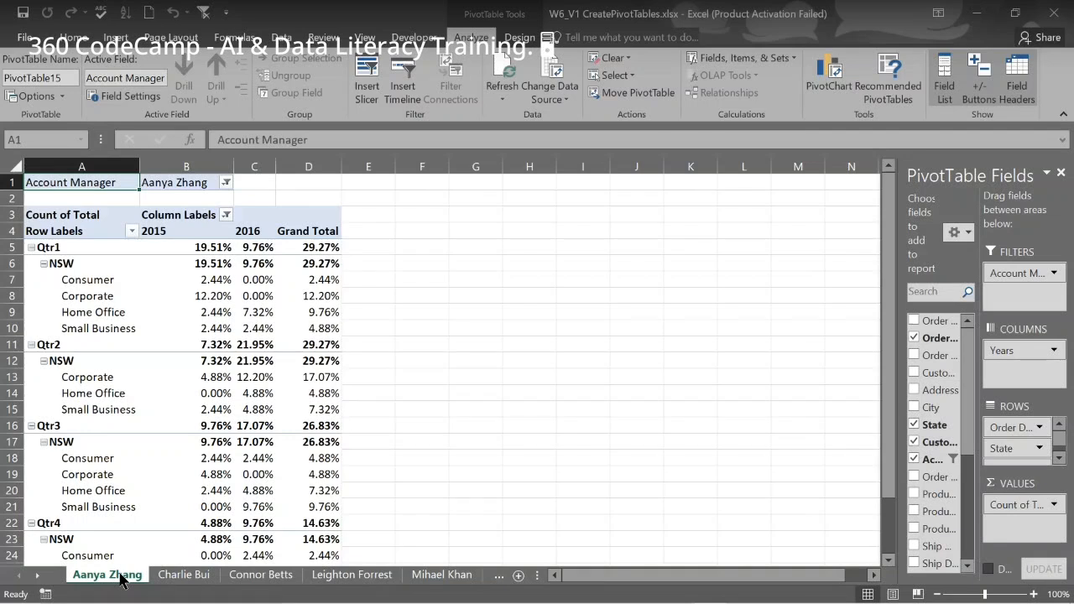
click(167, 577)
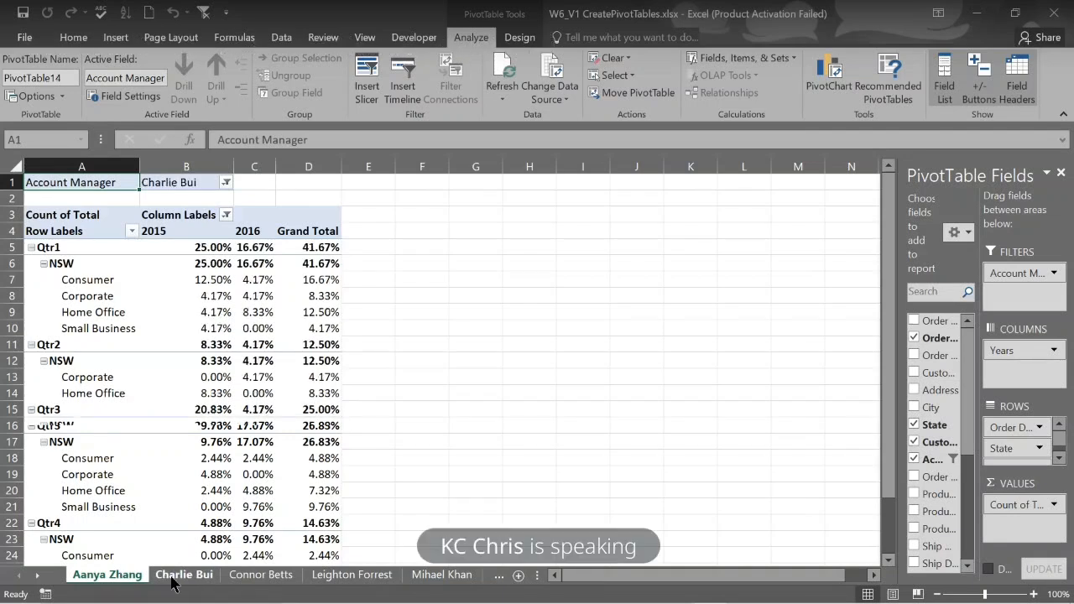
click(261, 575)
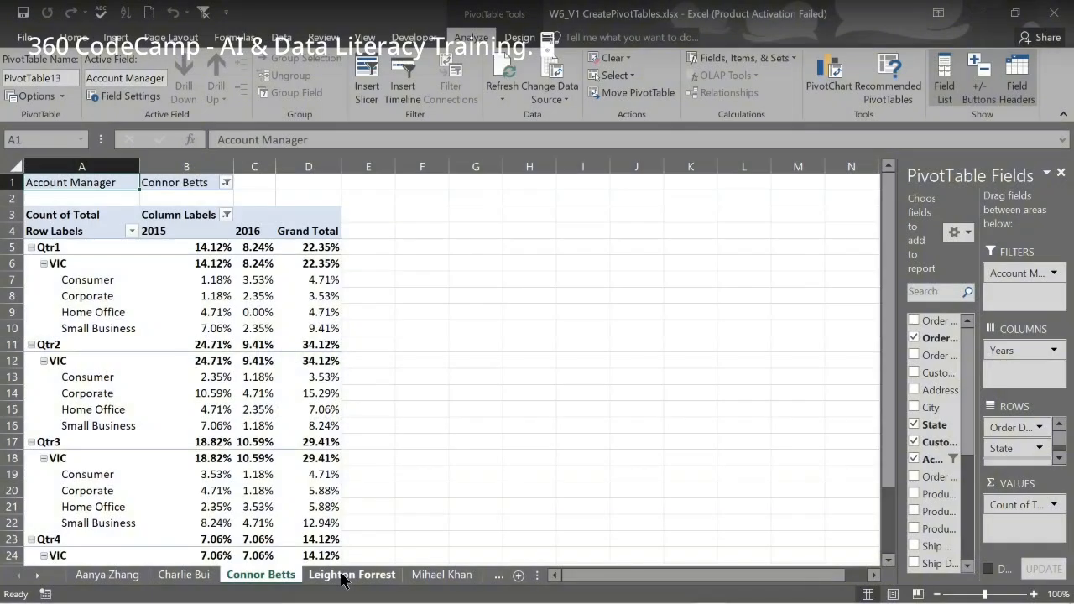
click(444, 577)
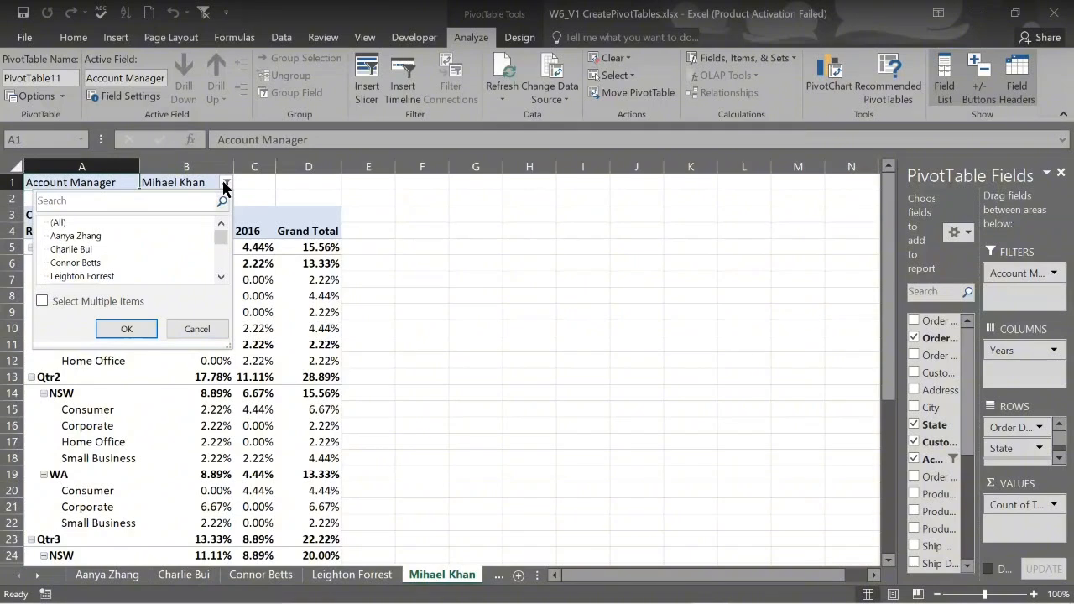
click(225, 185)
mouse_move(292, 354)
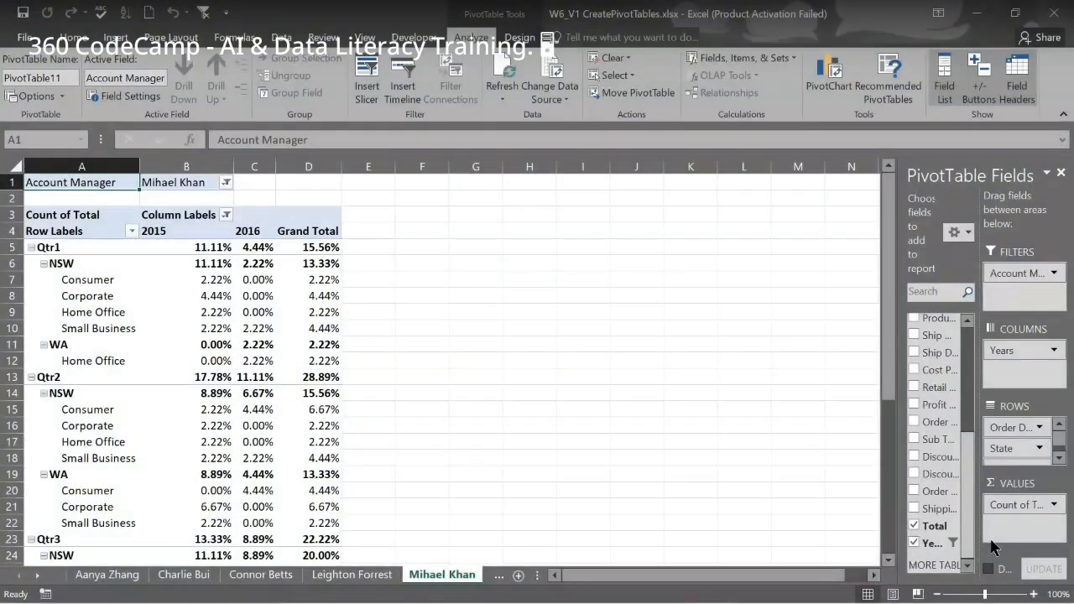
mouse_move(991, 541)
mouse_down()
mouse_move(980, 409)
mouse_move(986, 575)
mouse_move(990, 554)
mouse_up()
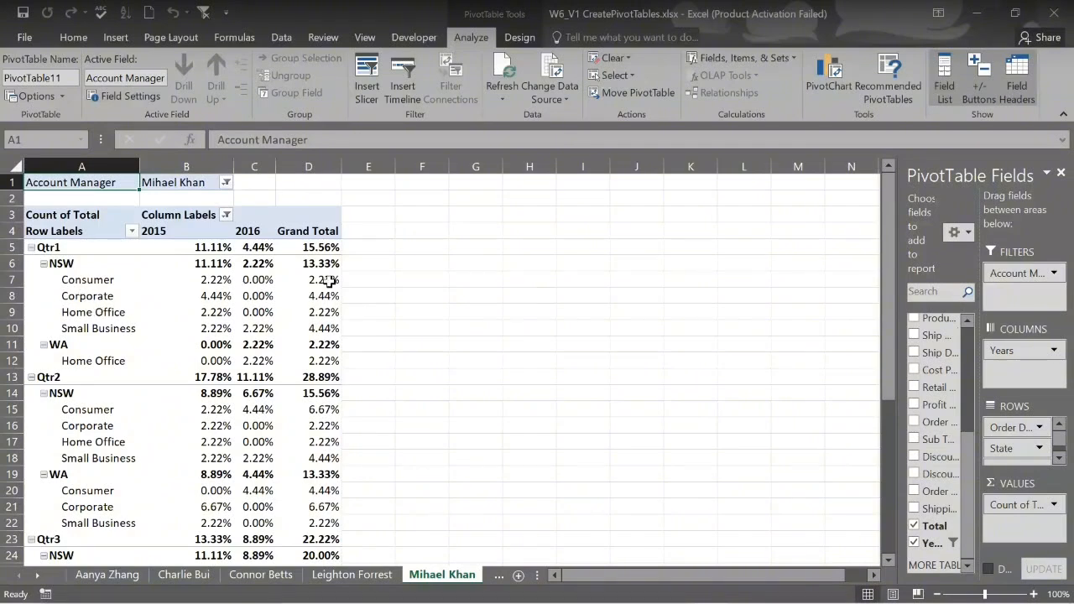
mouse_move(317, 284)
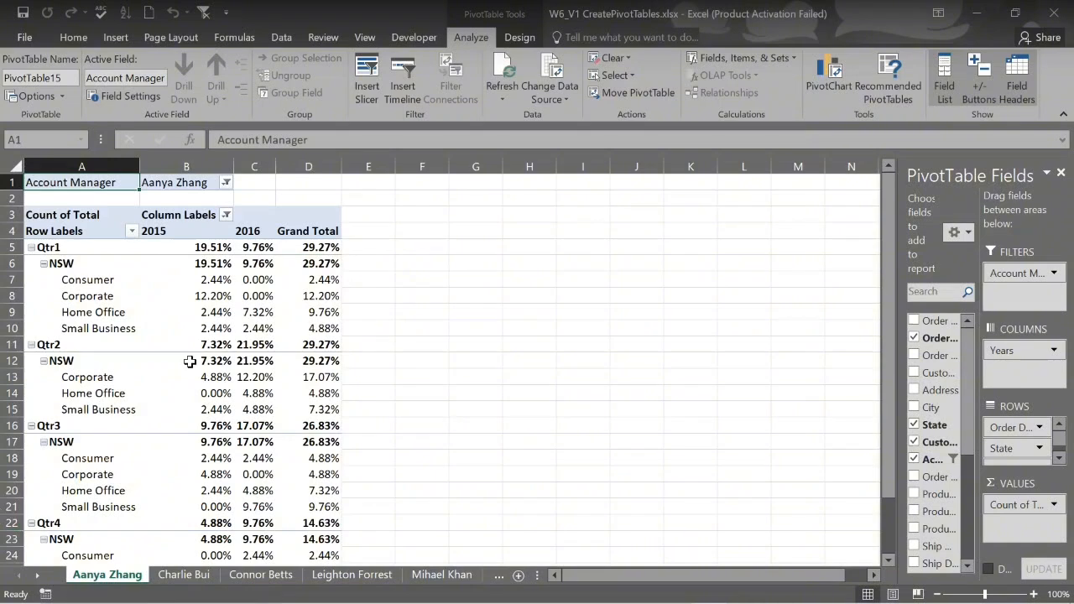
Insert a clustered column PivotChart on the first account manager's sheet and open the chart's Account Manager filter
click(219, 285)
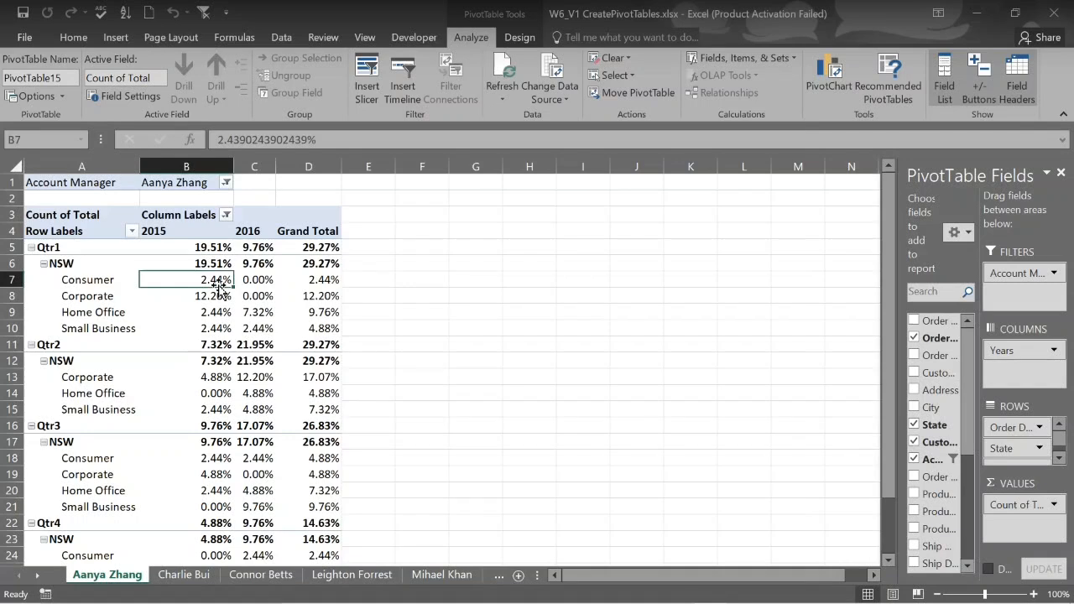
mouse_move(239, 281)
click(828, 78)
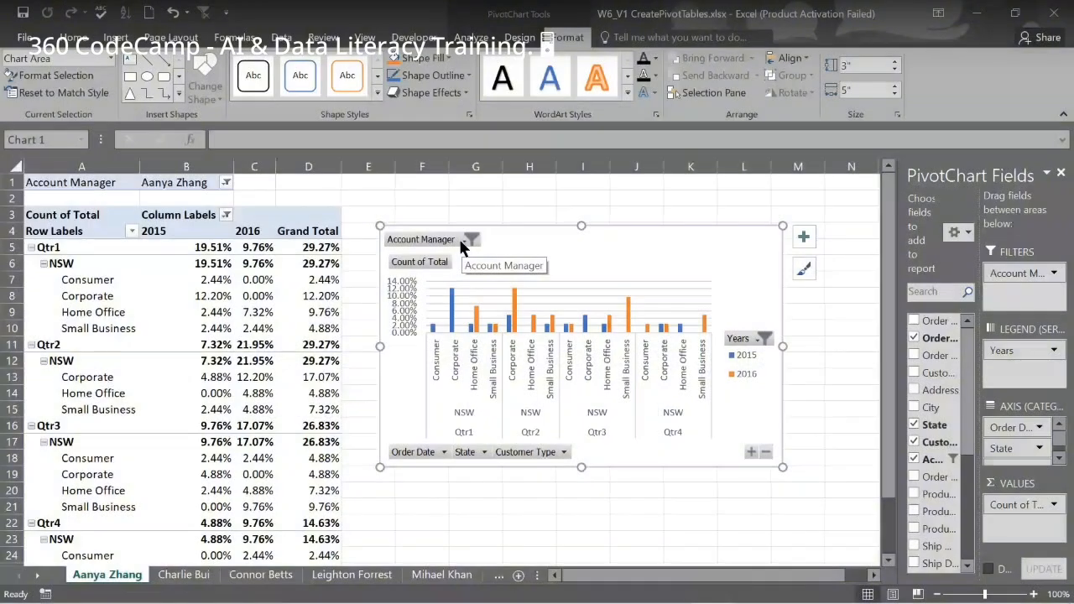
click(468, 241)
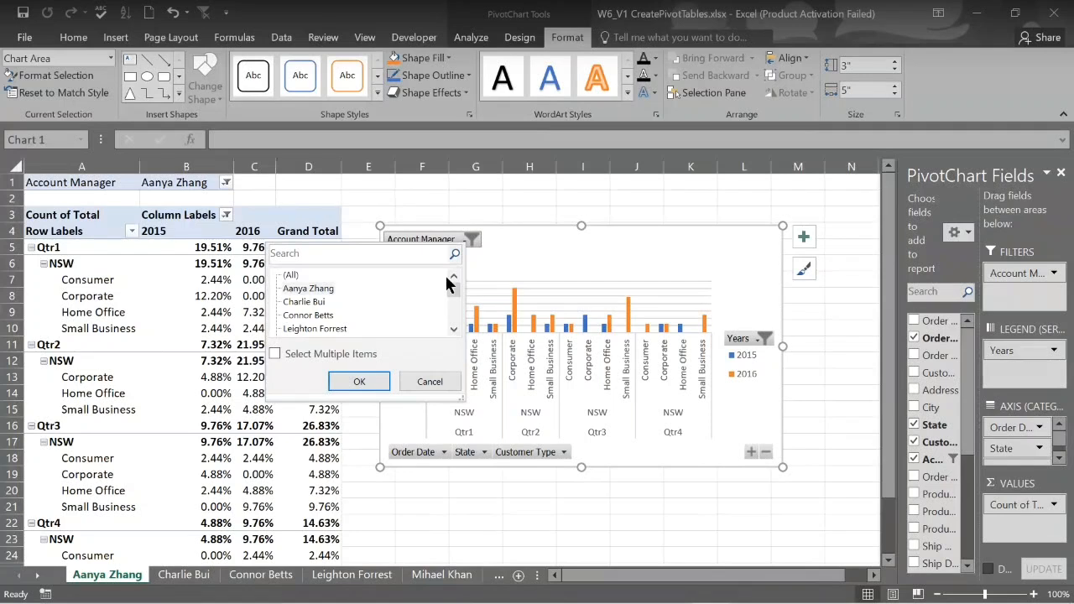
Insert a clustered column PivotChart from the Sheet1 PivotTable, looking at the Line chart type among the available options
click(36, 579)
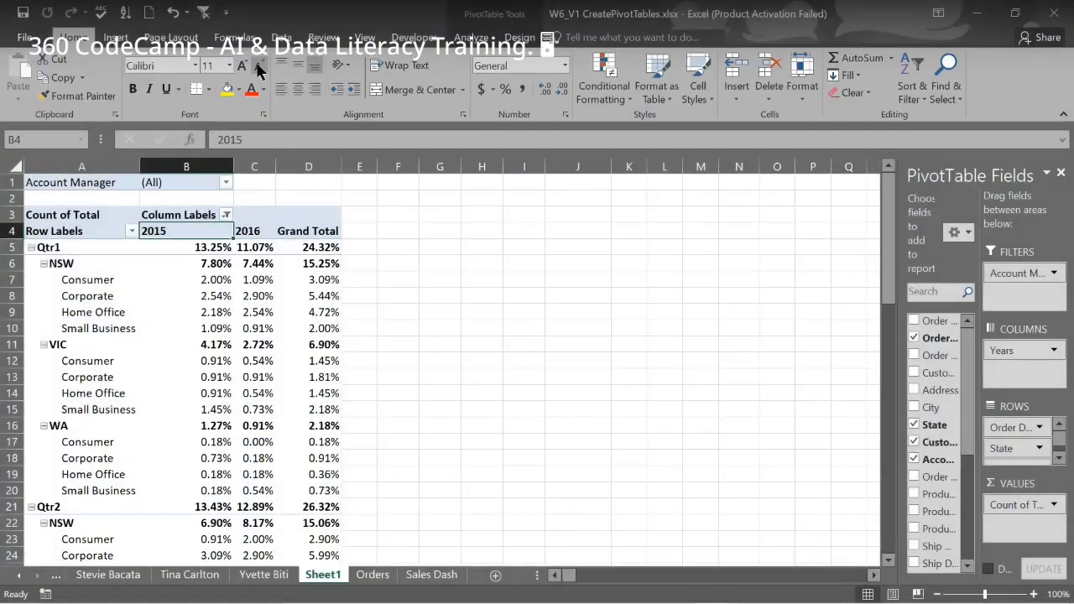
click(216, 278)
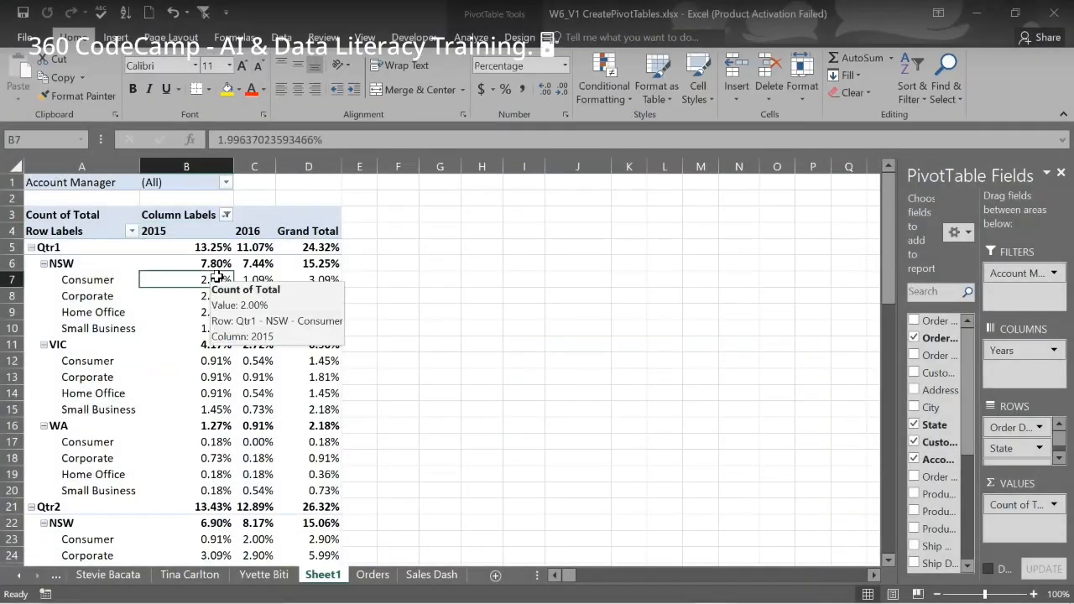
click(469, 36)
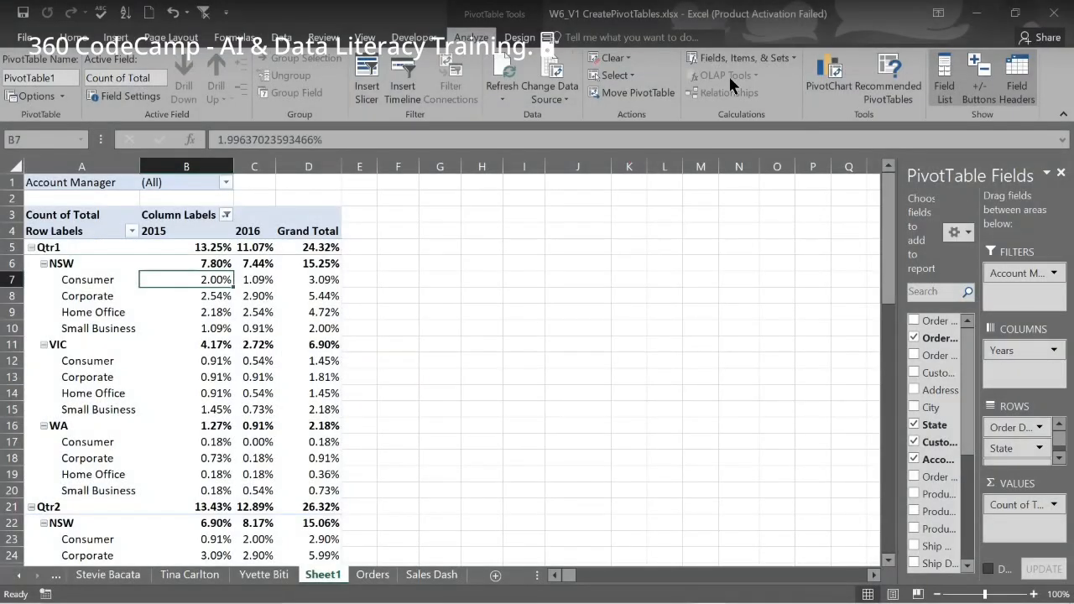
click(829, 76)
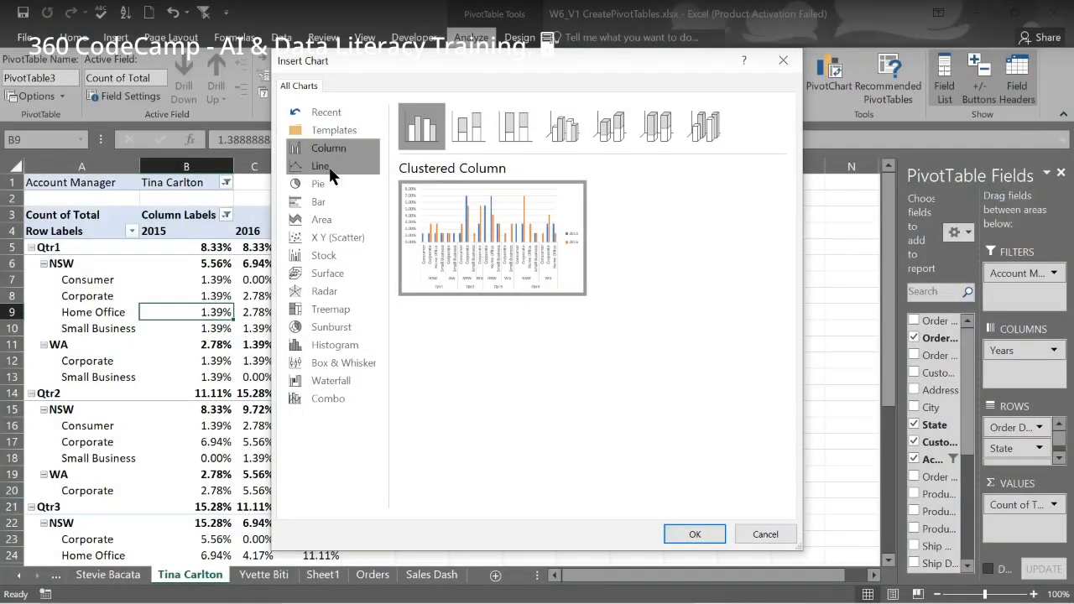
click(329, 170)
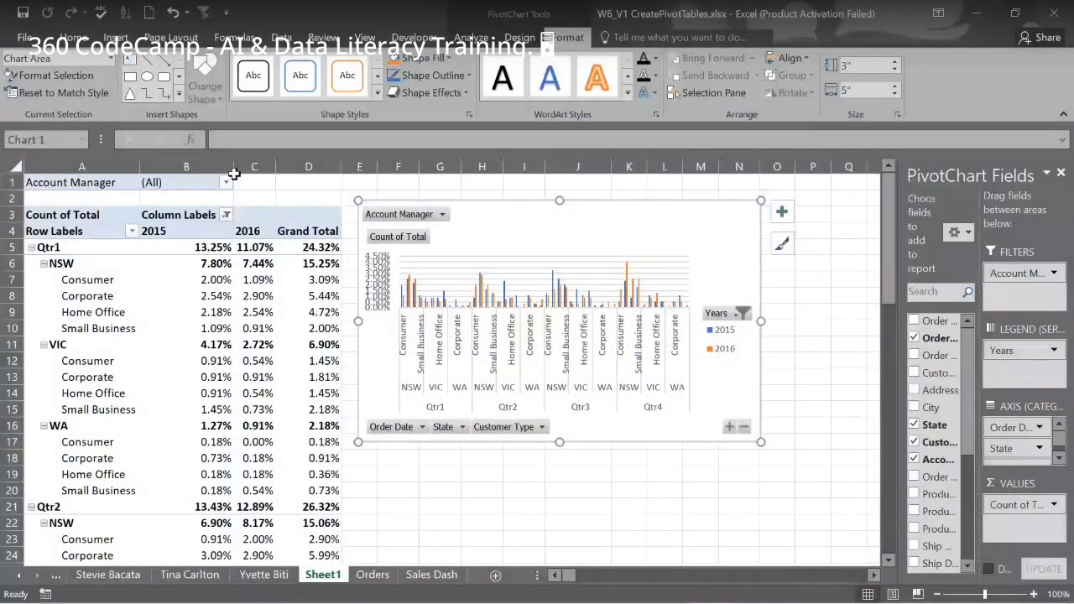
Filter the Sheet1 PivotTable to the first listed account manager, and switch to the second one through the PivotChart's Account Manager filter
click(226, 182)
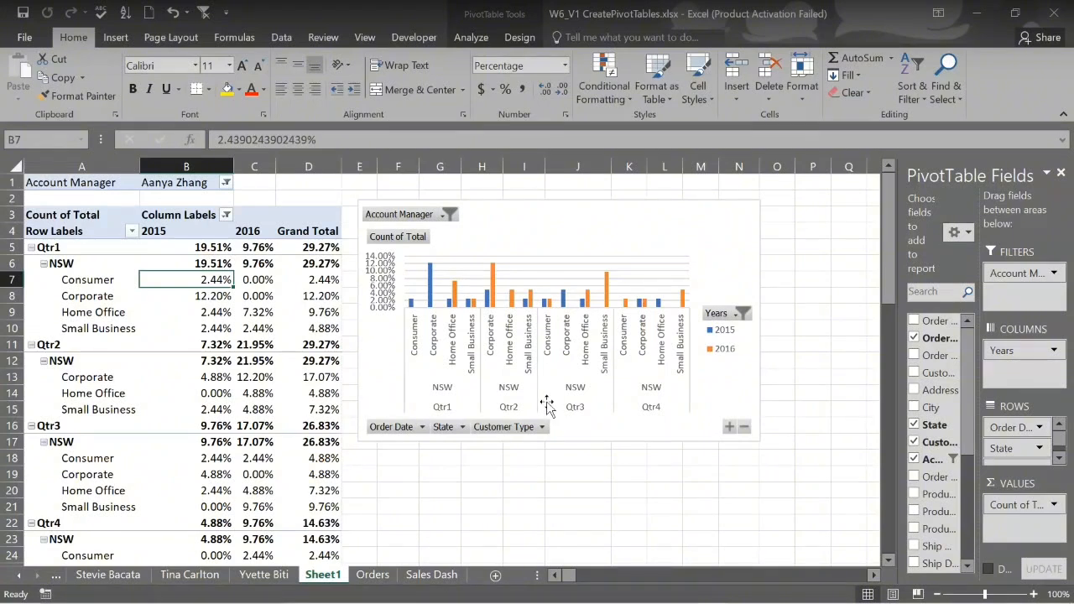
click(450, 216)
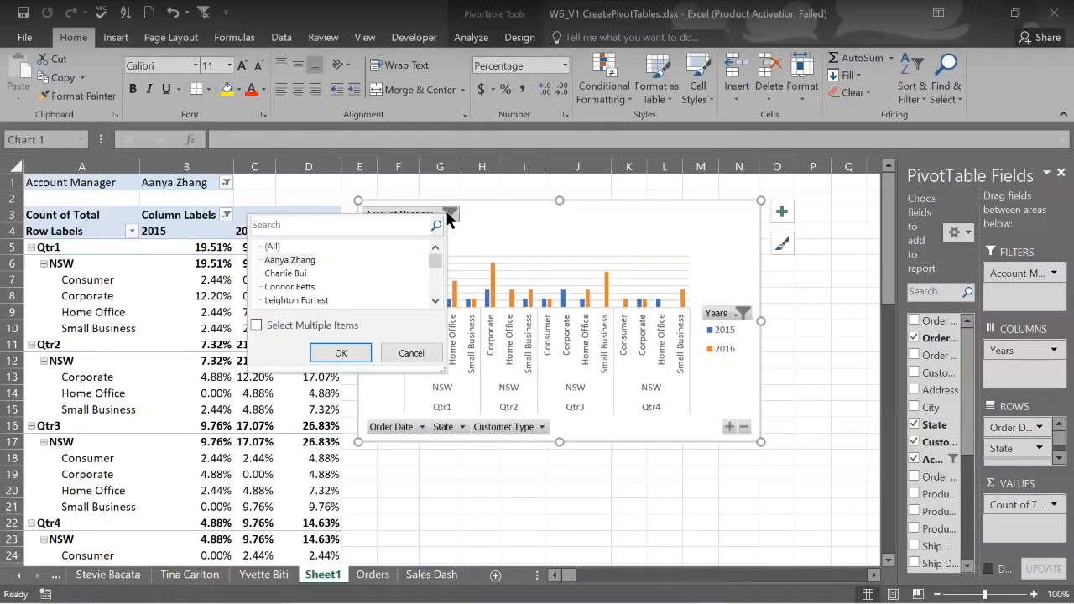
click(273, 247)
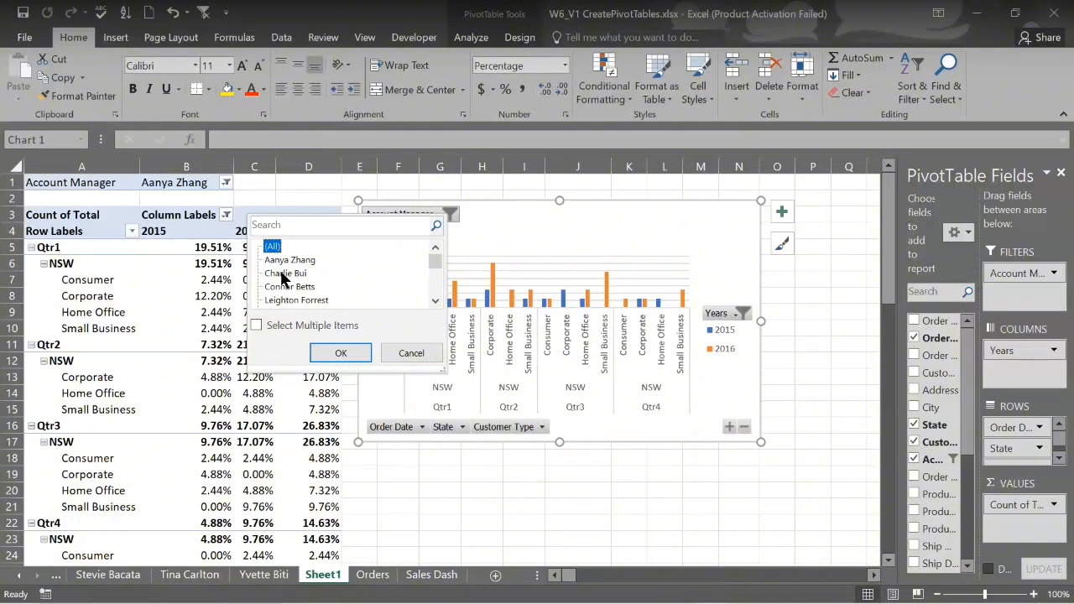
click(282, 273)
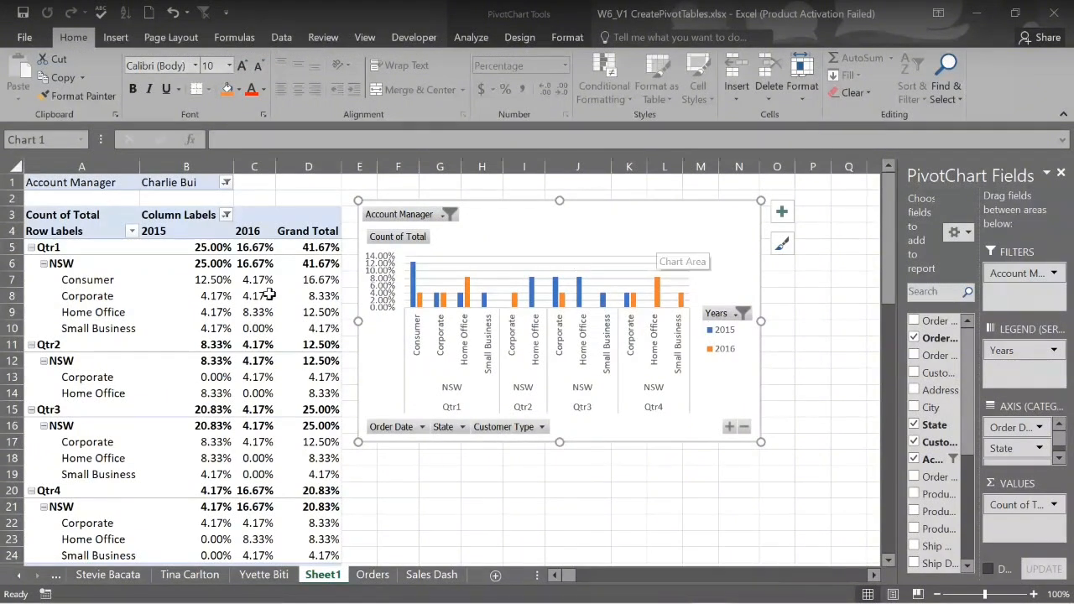
Filter the PivotChart's Years field to show only 2015
mouse_move(271, 295)
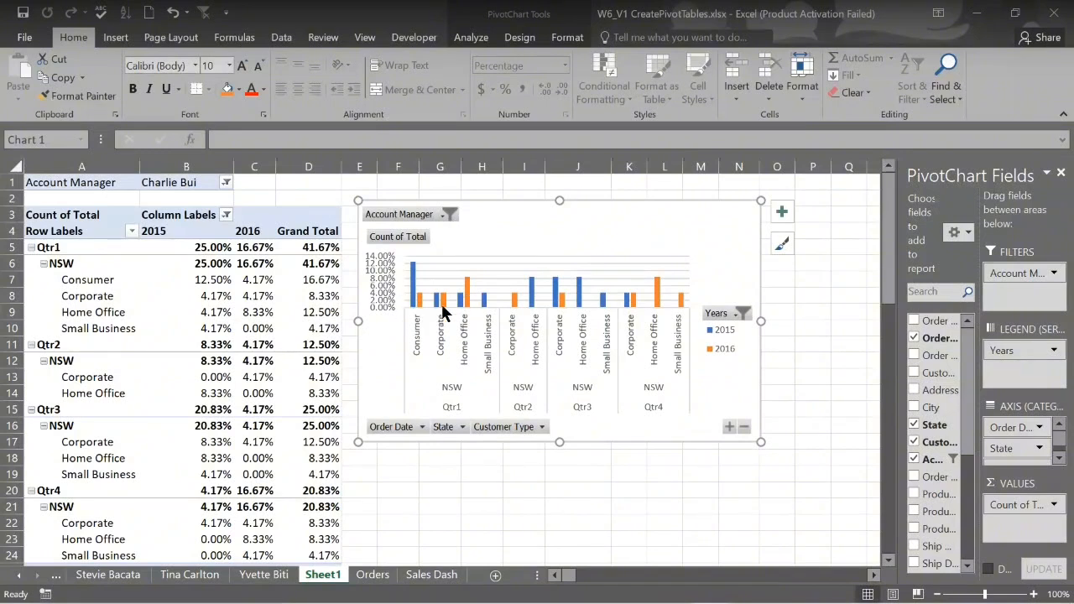
click(738, 316)
click(739, 316)
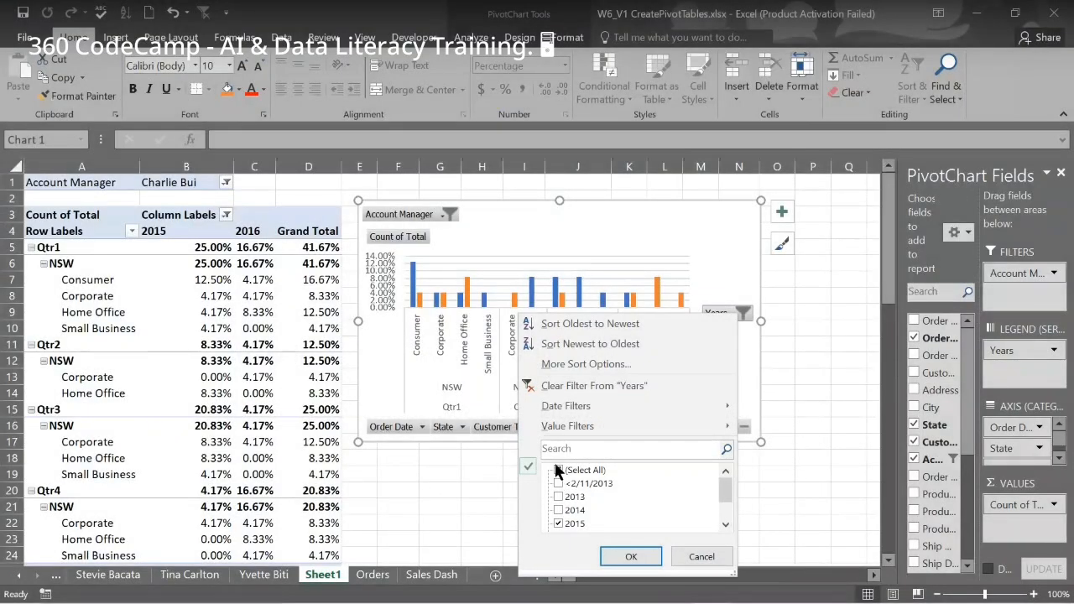
click(557, 472)
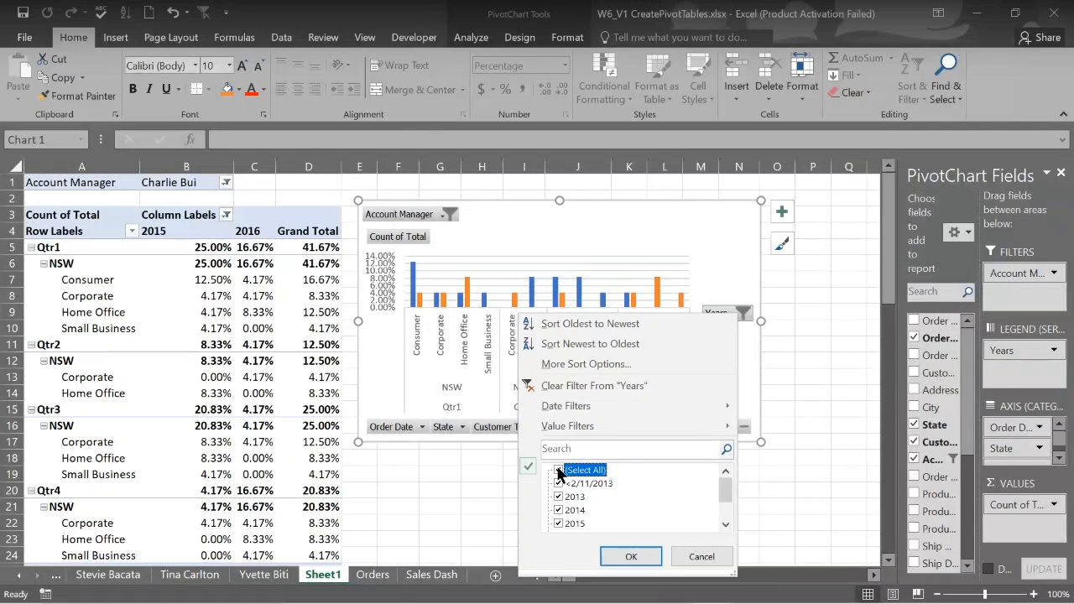
click(558, 471)
click(559, 522)
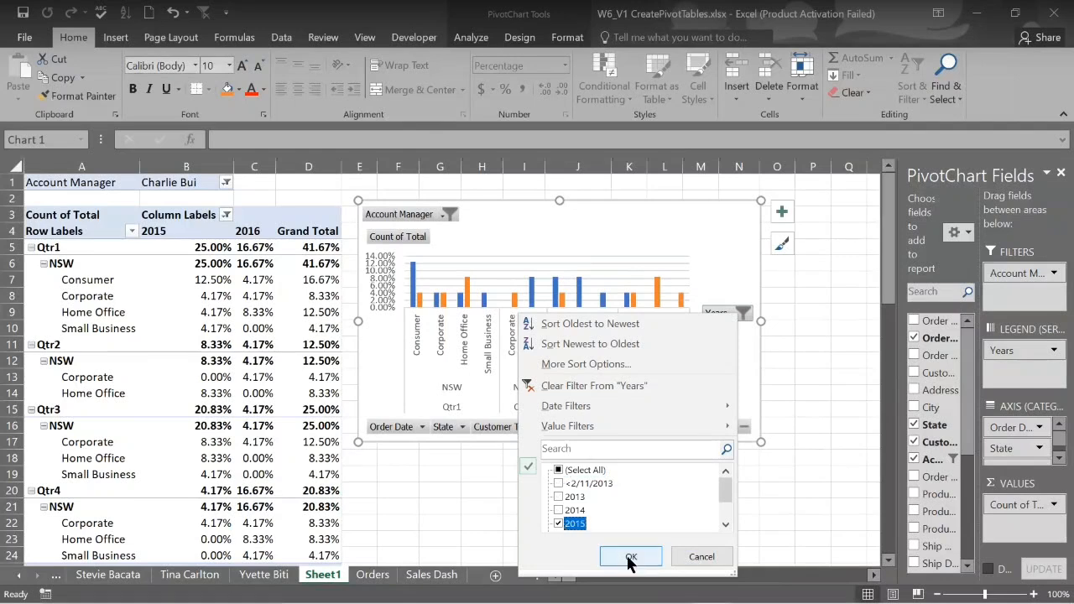
click(629, 561)
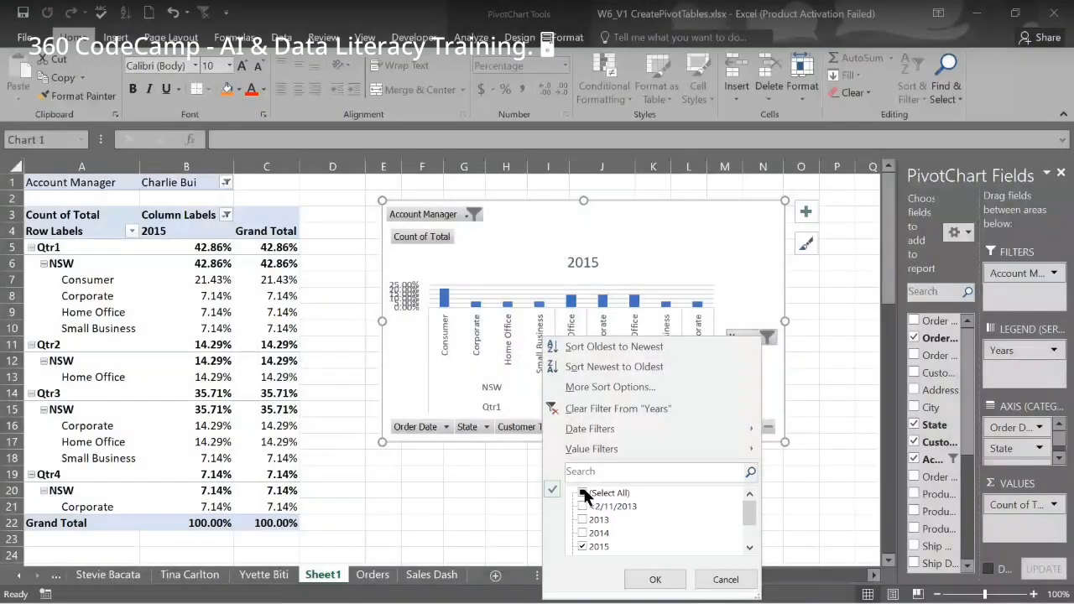
Set the PivotChart's Years filter to include both 2015 and 2016
click(583, 493)
click(582, 493)
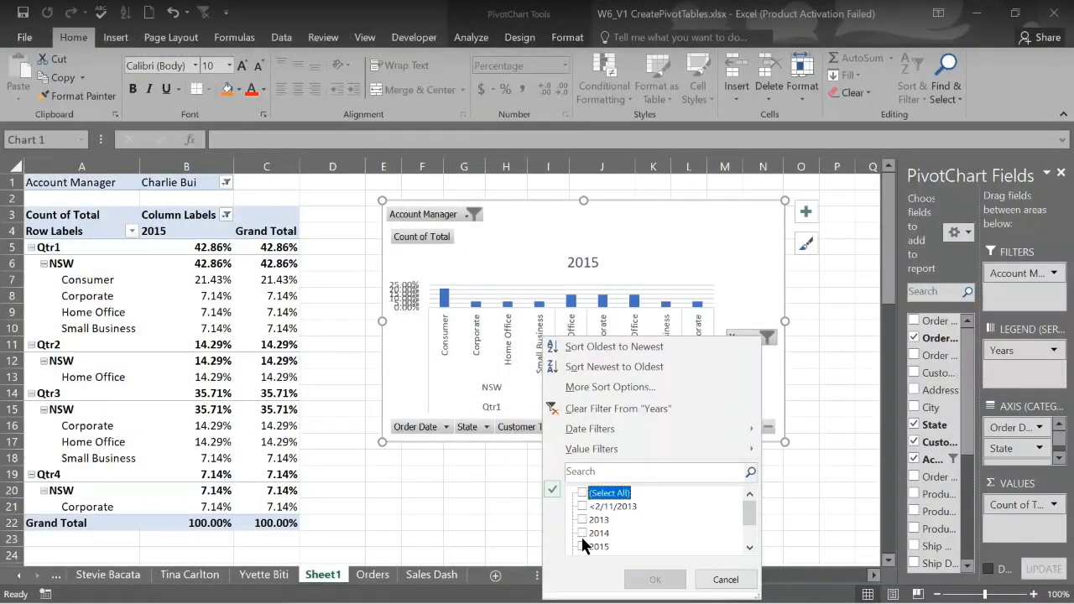
click(582, 546)
scroll(751, 519, down, 1)
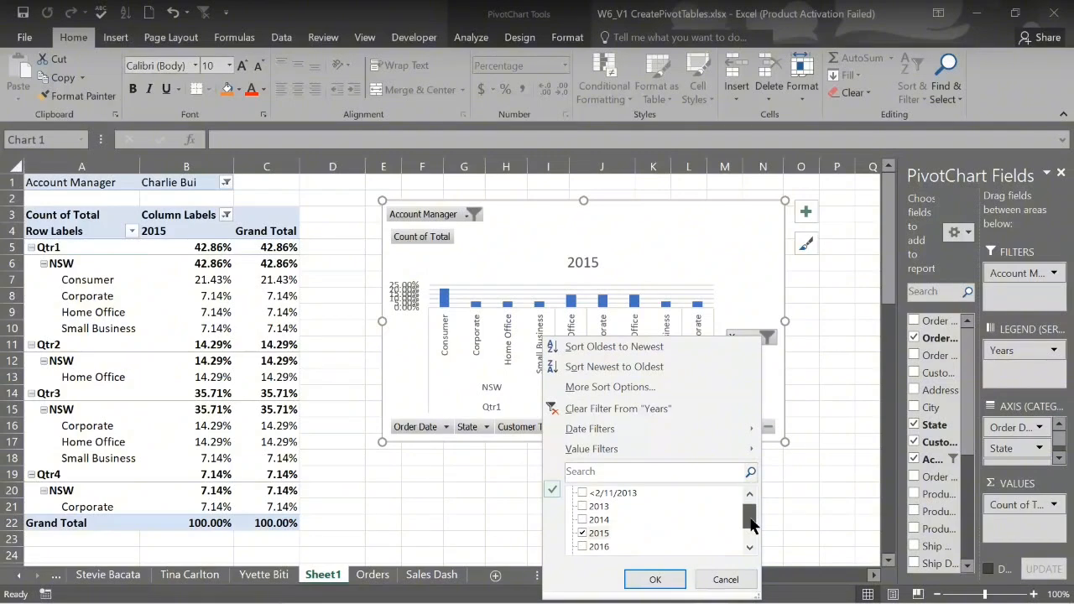
click(583, 544)
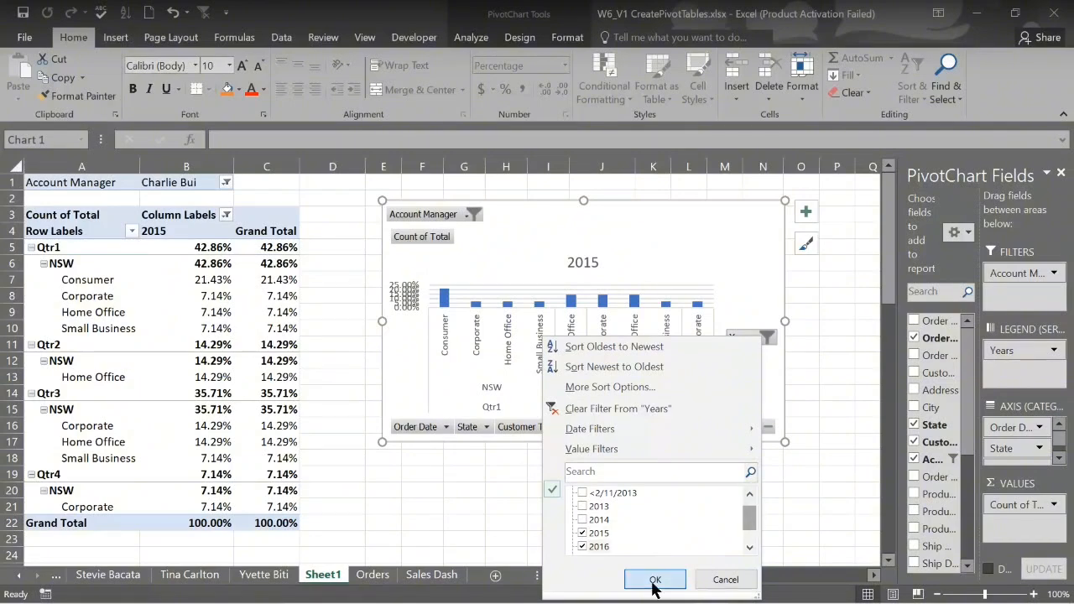
click(655, 580)
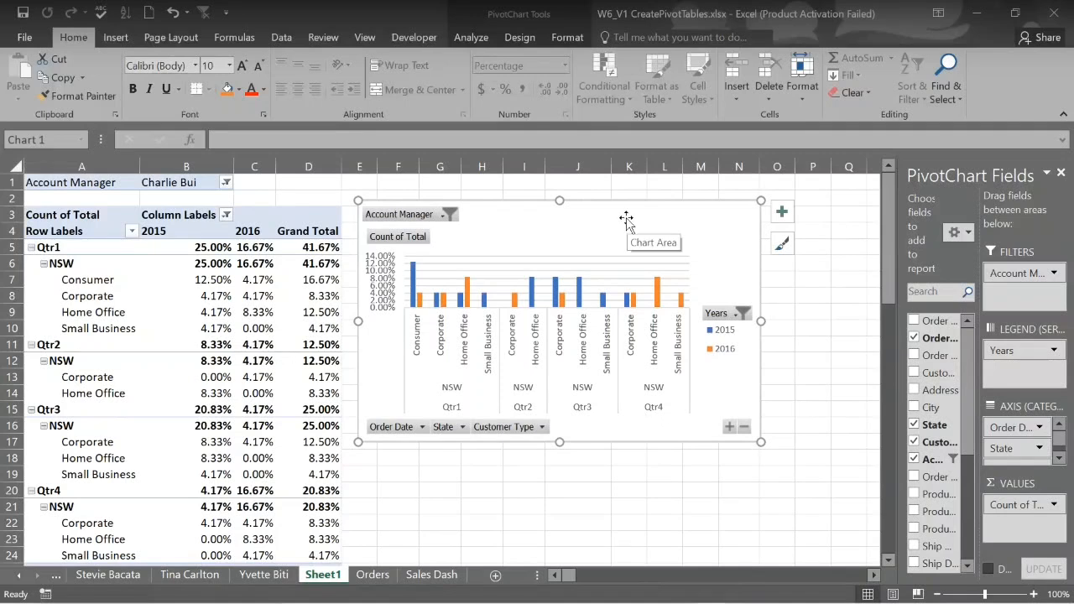
Move the PivotChart slightly up and closer to the PivotTable, and make it smaller
drag(626, 220, 620, 209)
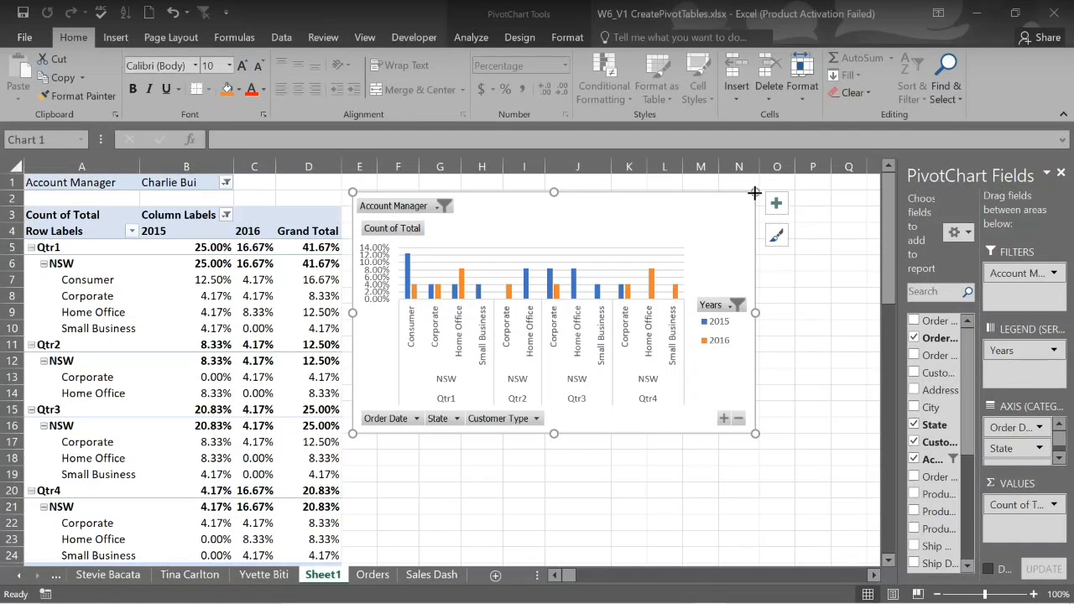
mouse_move(755, 193)
mouse_down()
mouse_move(701, 203)
mouse_move(702, 212)
mouse_move(658, 205)
mouse_up()
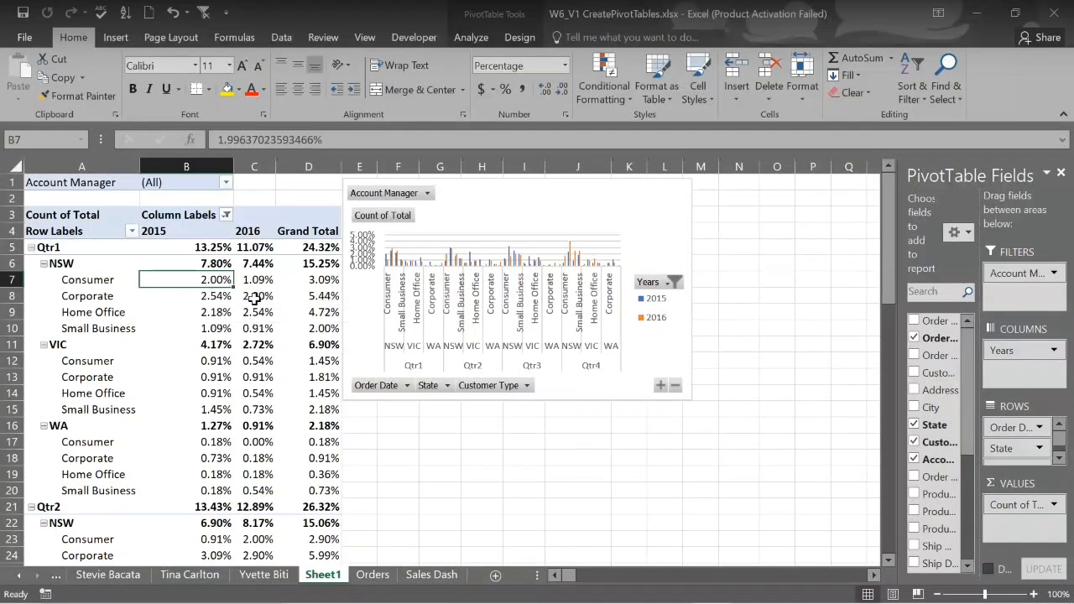
Insert slicers for State, Customer Type and Account Manager from the Sheet1 PivotTable
mouse_move(255, 298)
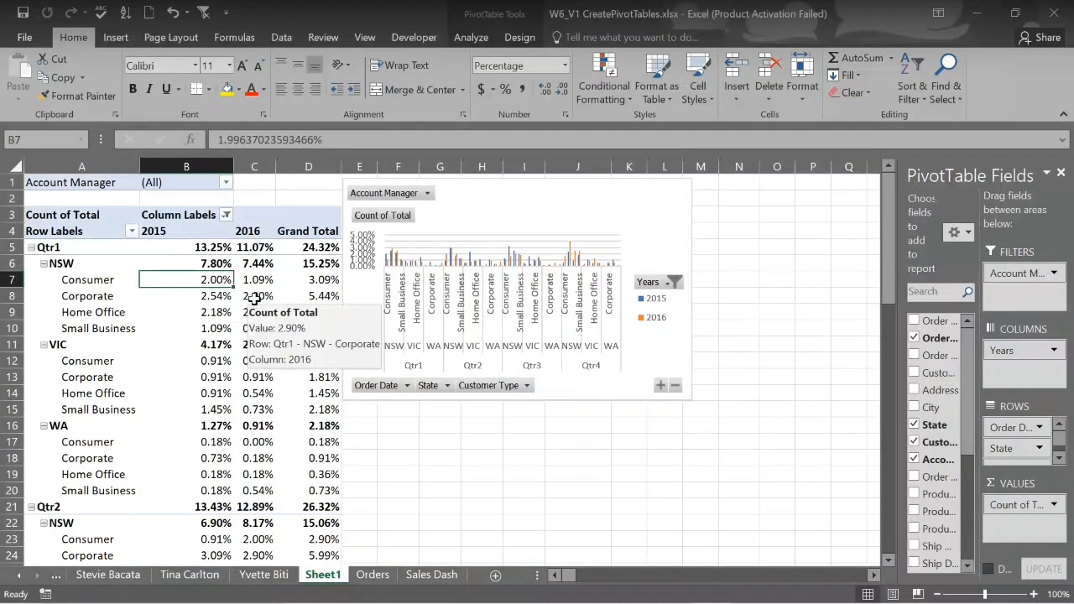
click(116, 38)
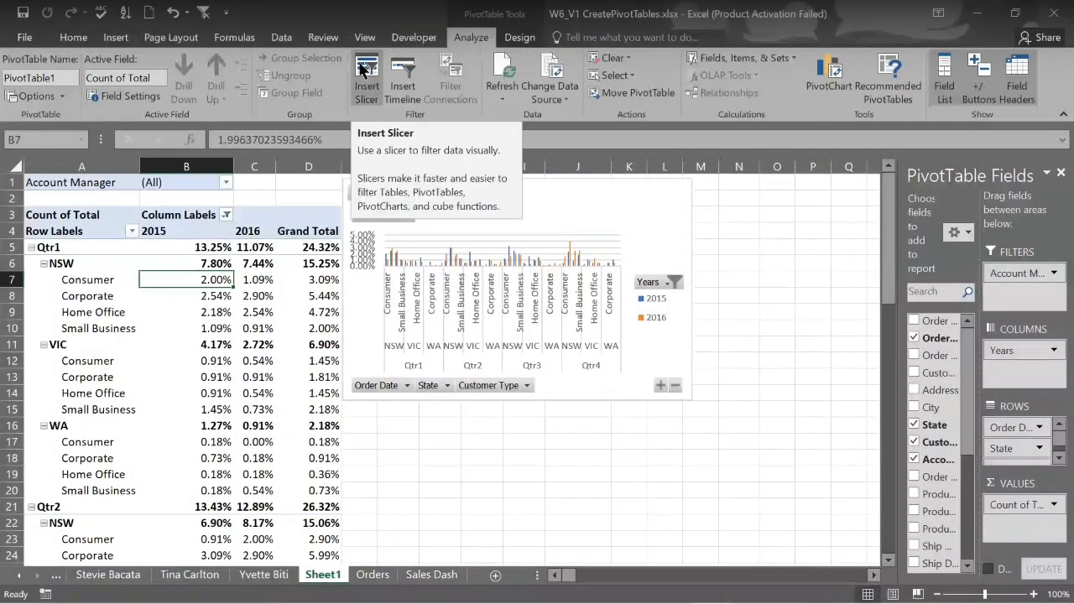
click(115, 37)
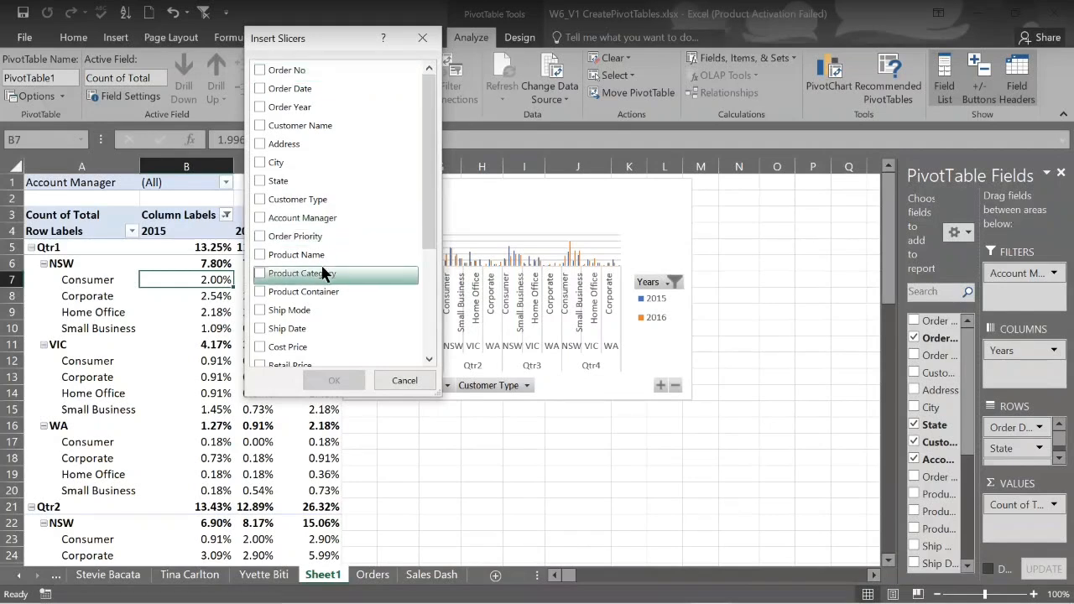
click(260, 202)
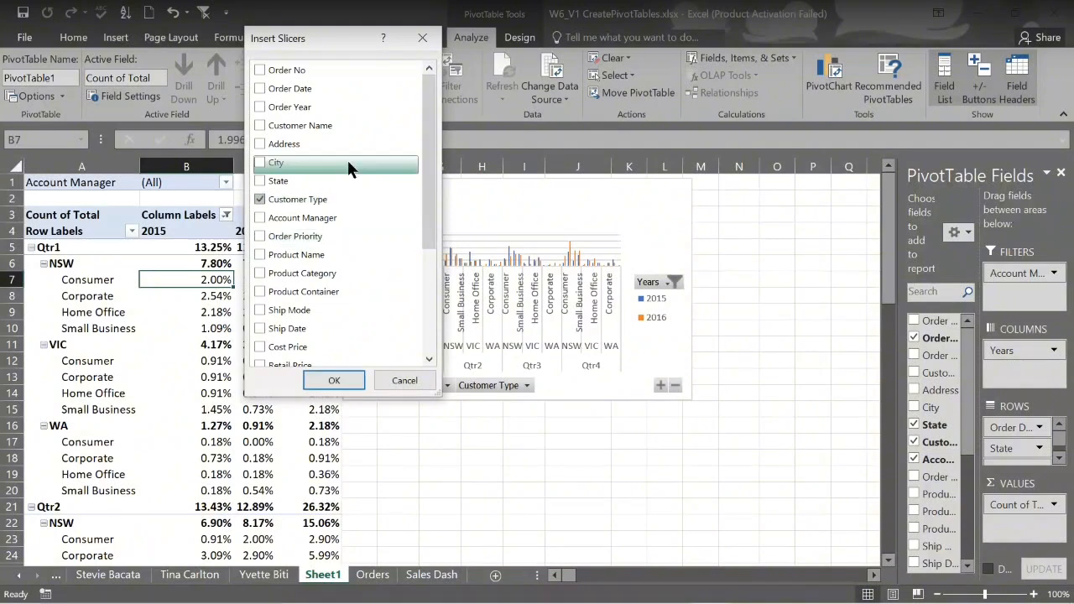
click(259, 182)
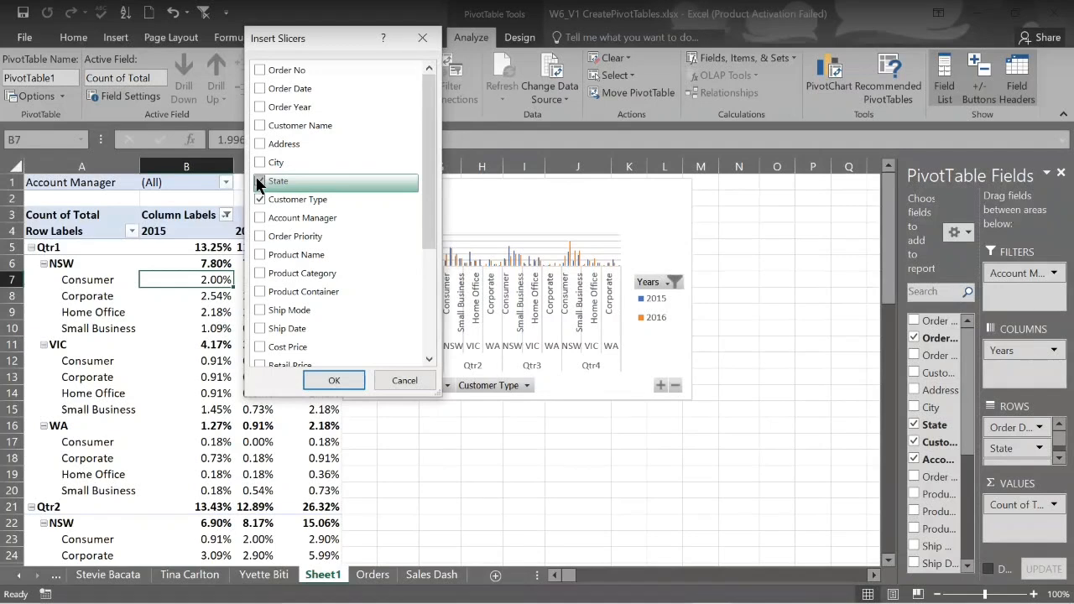
click(259, 219)
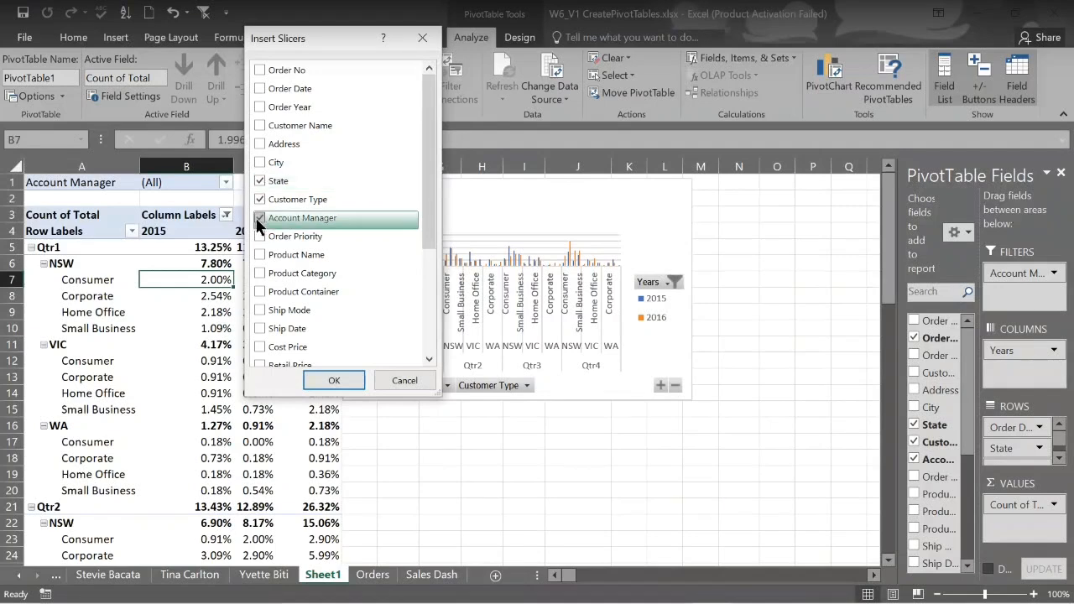
click(332, 380)
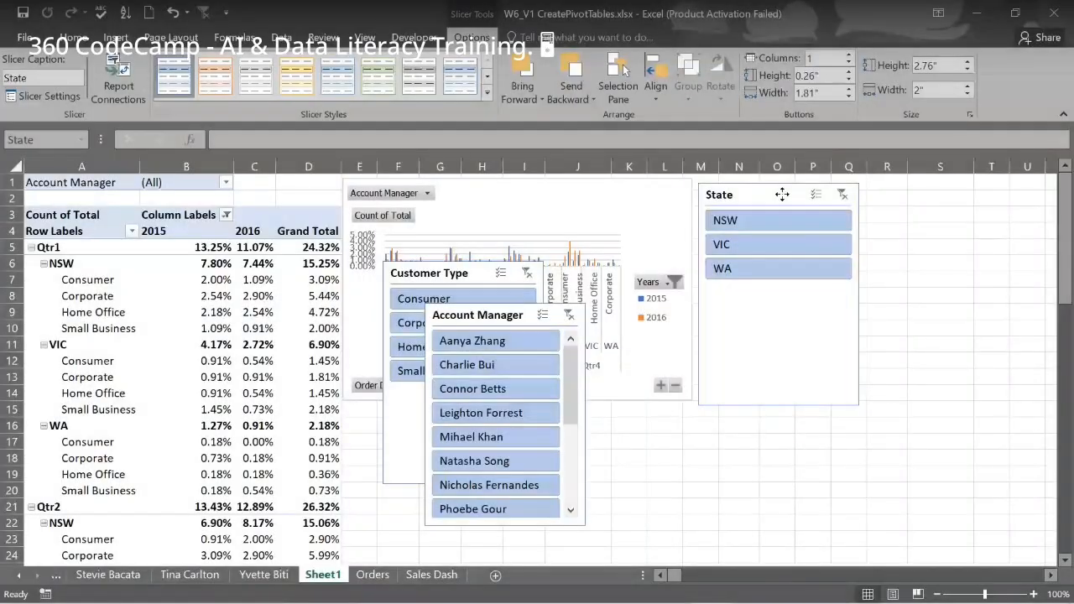
Arrange the slicers beside the PivotChart, with shortened State and Customer Type slicers stacked and the Account Manager slicer next to them
drag(781, 193, 781, 191)
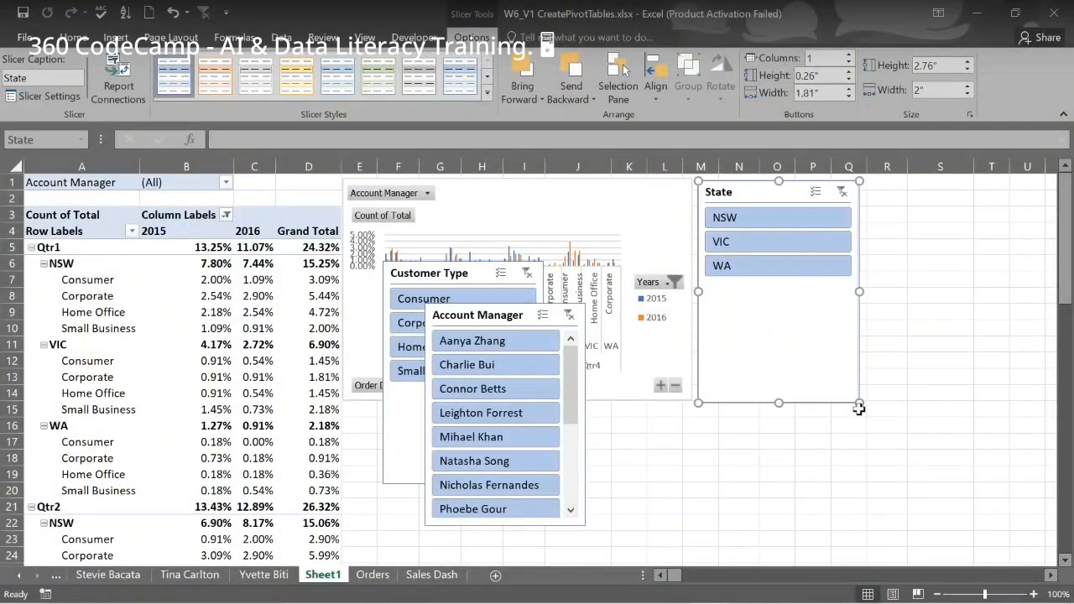
drag(860, 405, 859, 305)
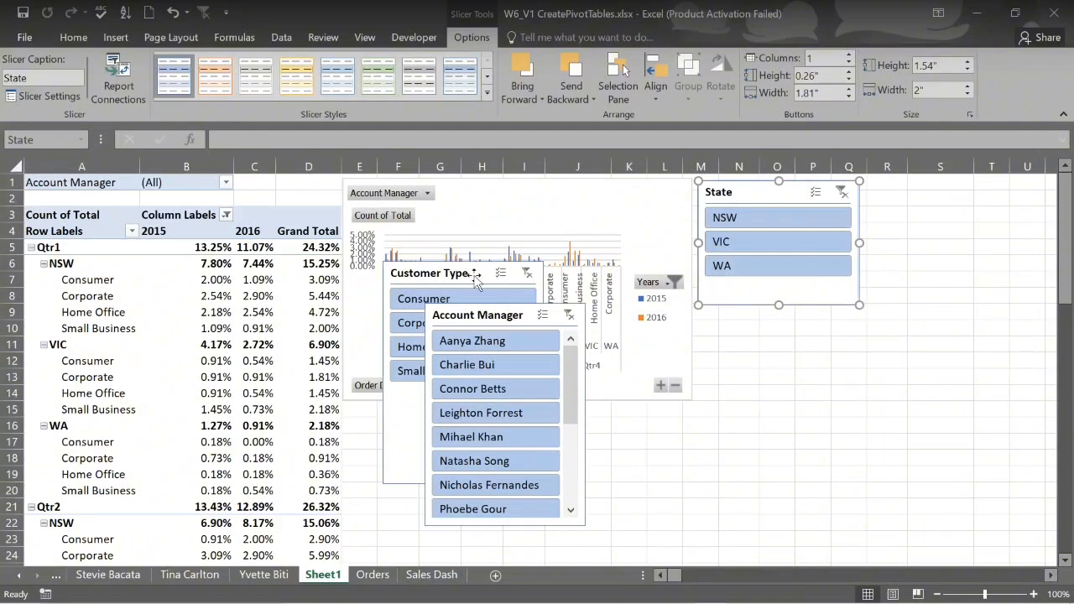
drag(475, 279, 787, 320)
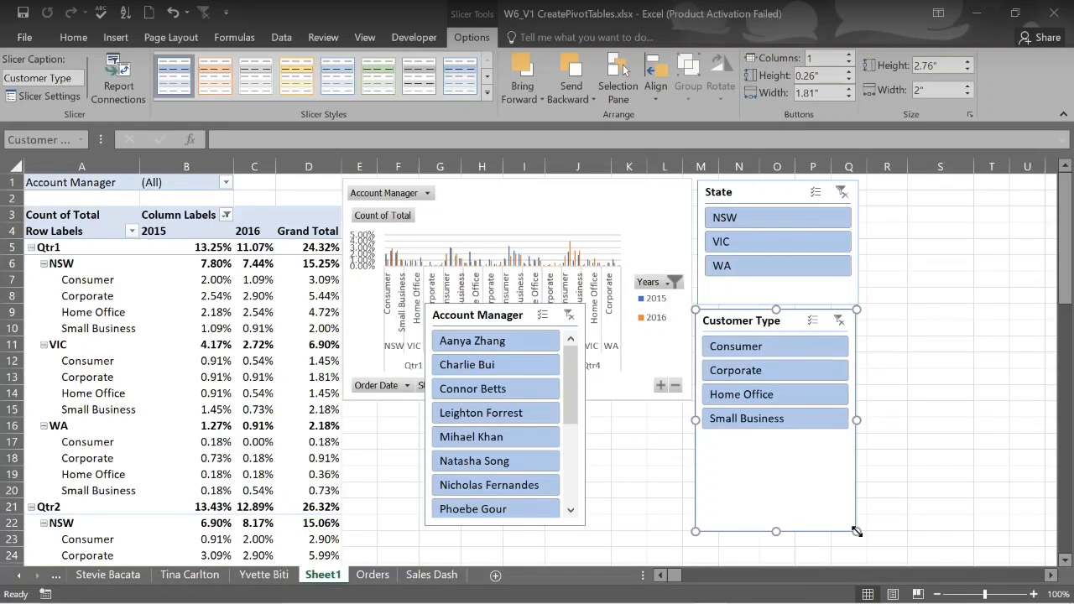
drag(856, 531, 859, 443)
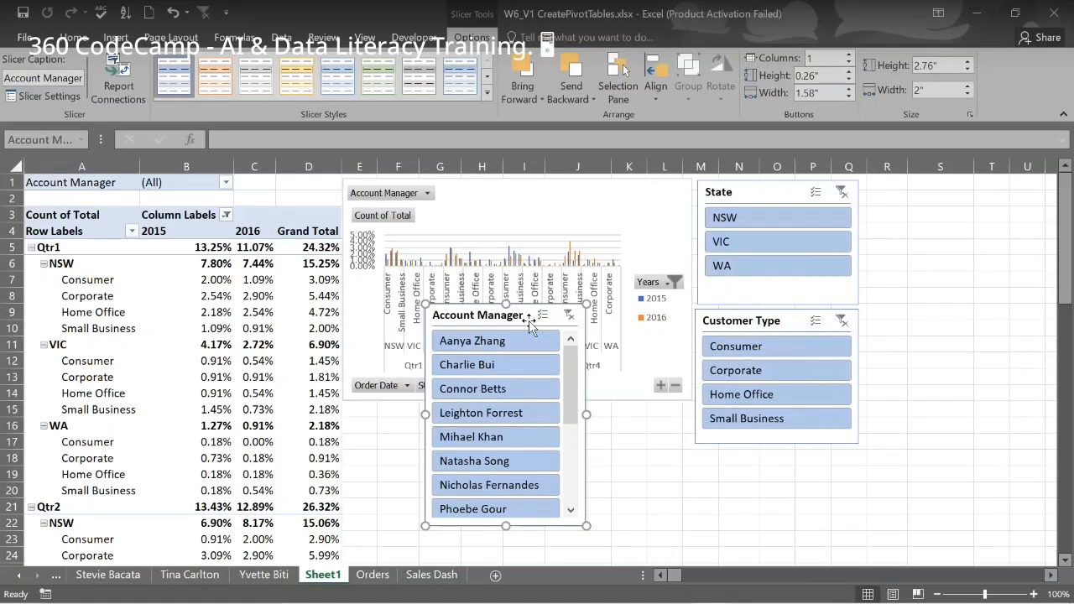
drag(530, 325, 939, 202)
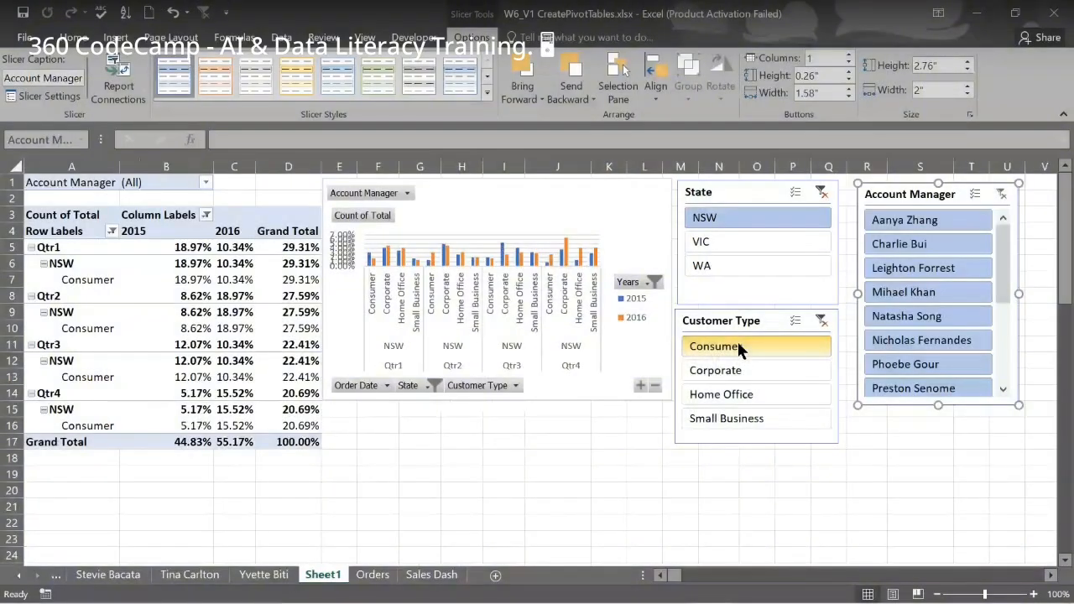
Filter the PivotTable and PivotChart to the first listed account manager through the Account Manager slicer
click(916, 221)
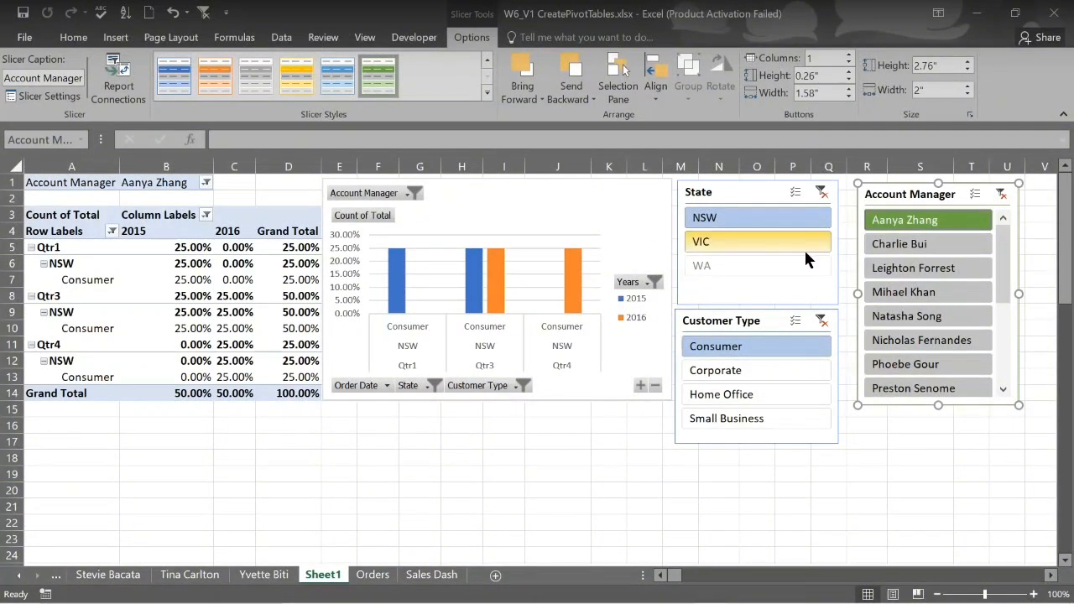
Apply the Account Manager slicer's green style to the State and Customer Type slicers as well, and deselect them
ctrl+click(758, 198)
ctrl+click(779, 320)
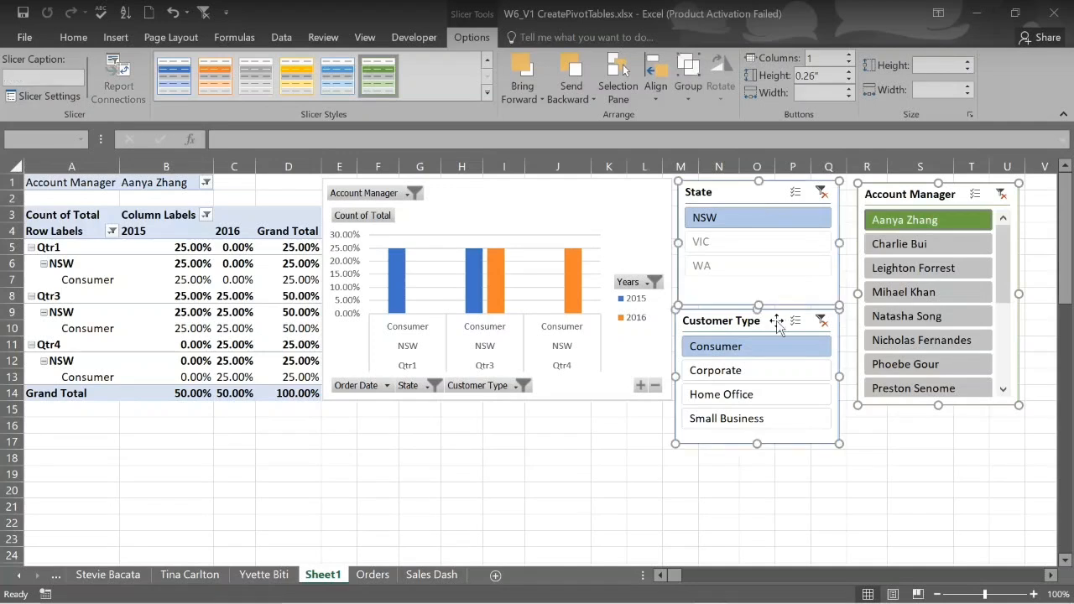
click(376, 75)
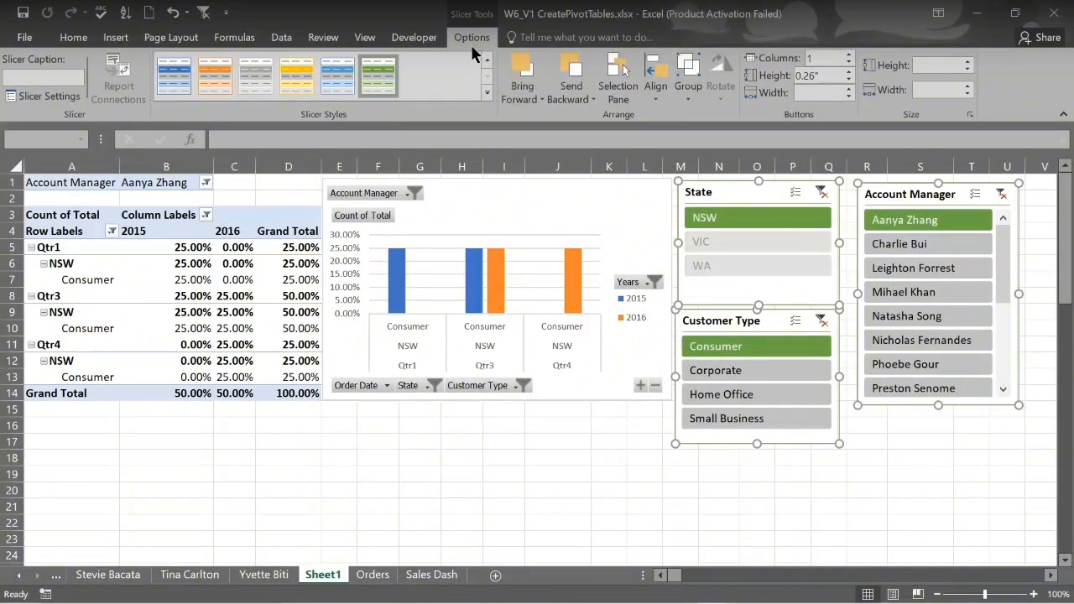
click(495, 454)
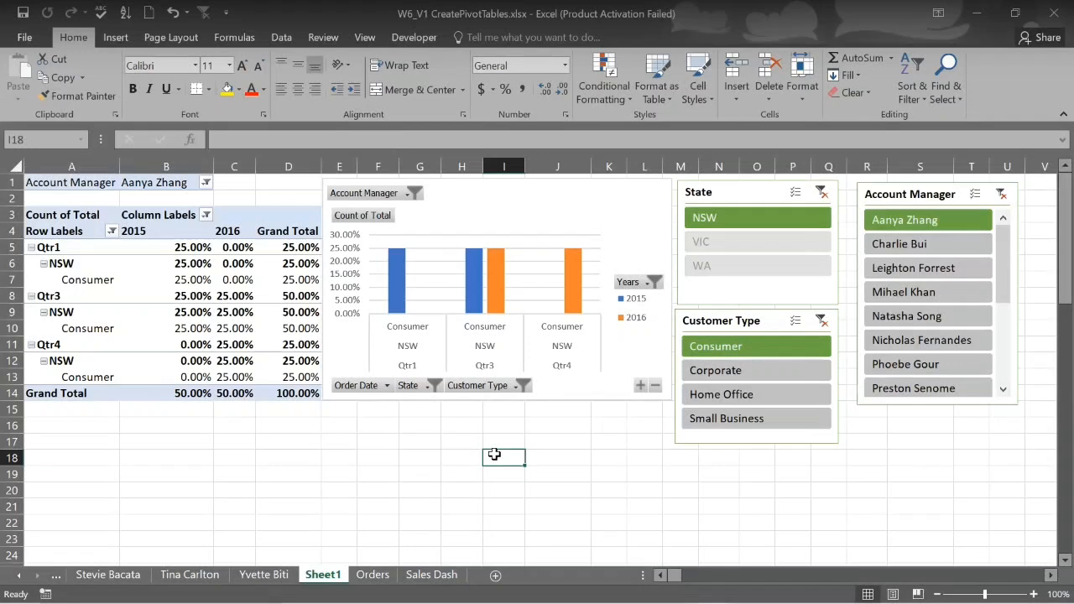